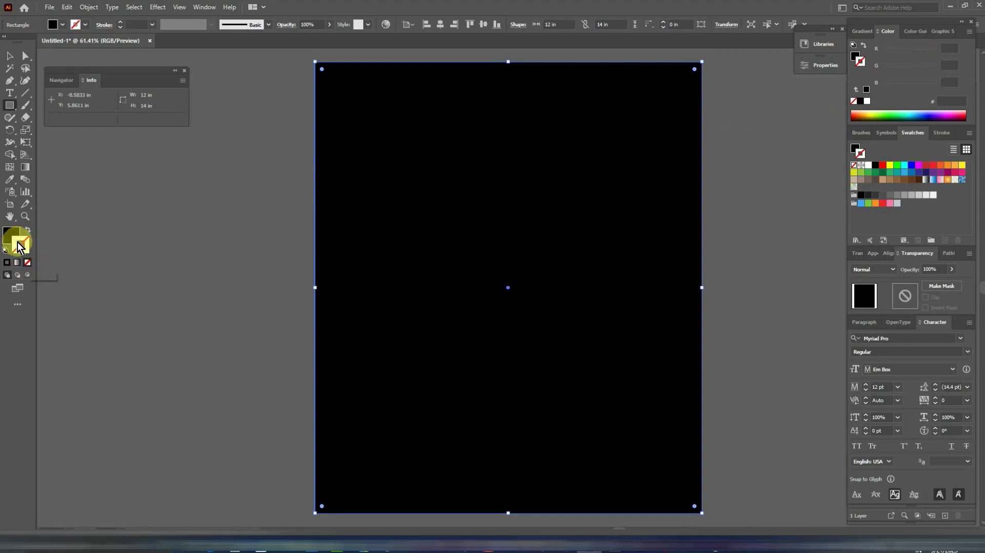
- Lock the black 12 × 14 in background rectangle so it cannot be selected
click(13, 237)
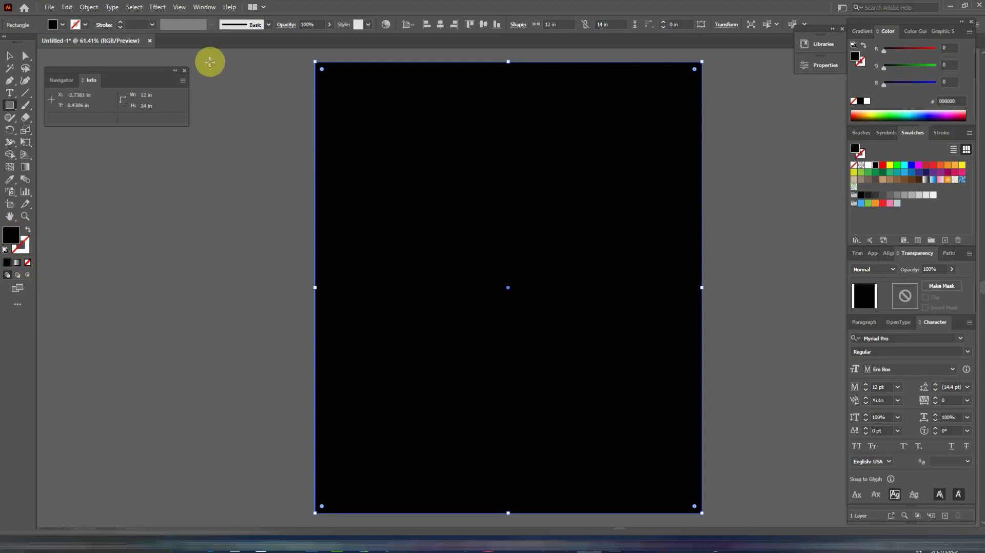
click(86, 9)
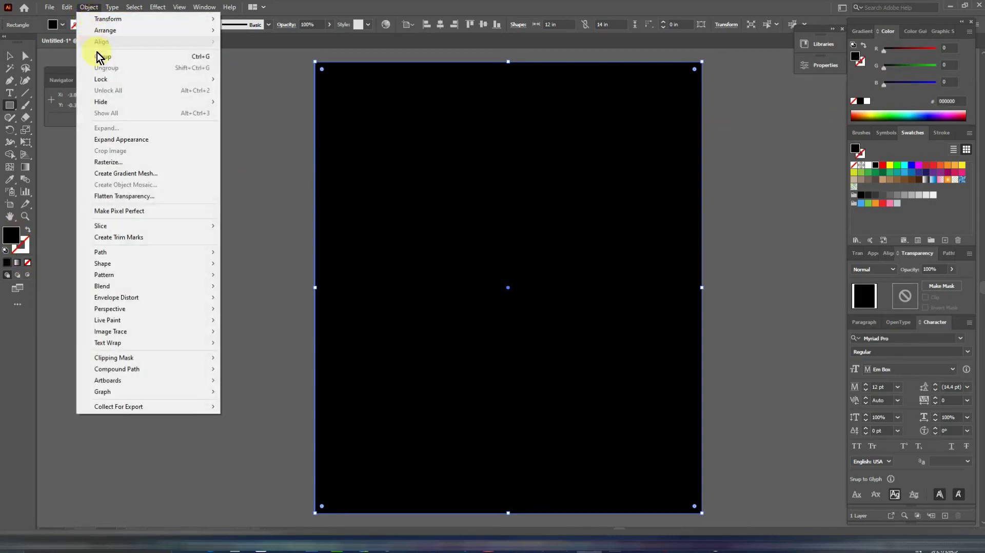
mouse_move(105, 79)
click(260, 78)
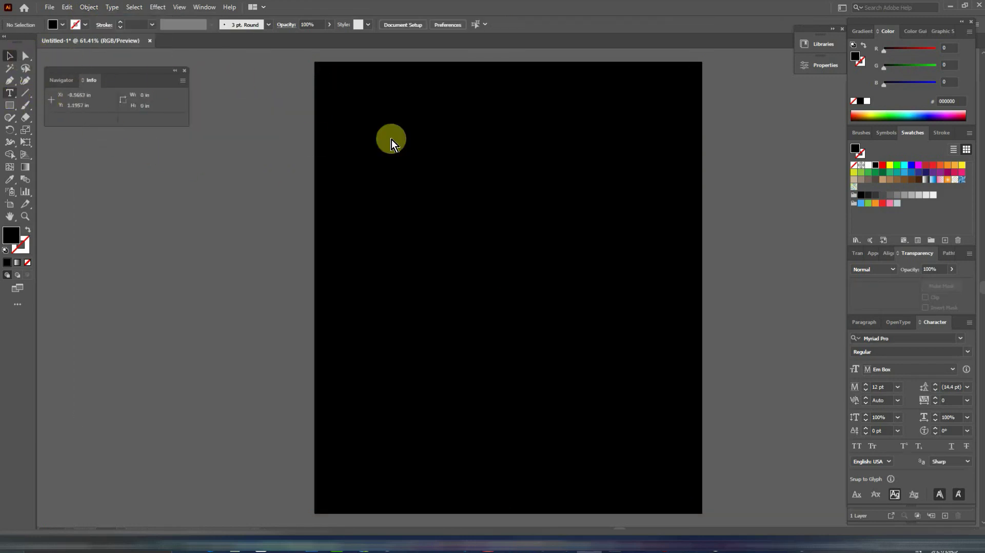
- Add the point text "EDUCATION" near the top of the black background
key(t)
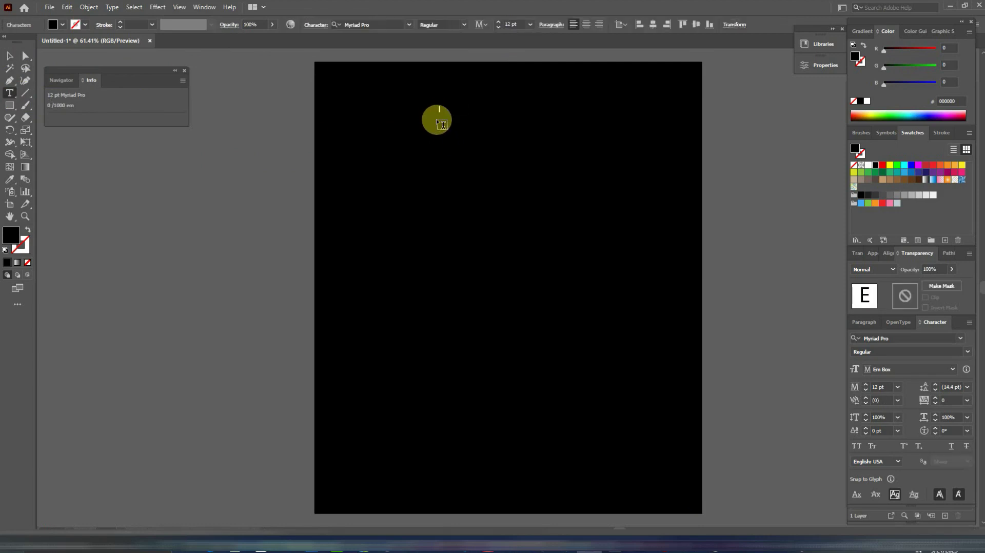
text(TION)
click(10, 55)
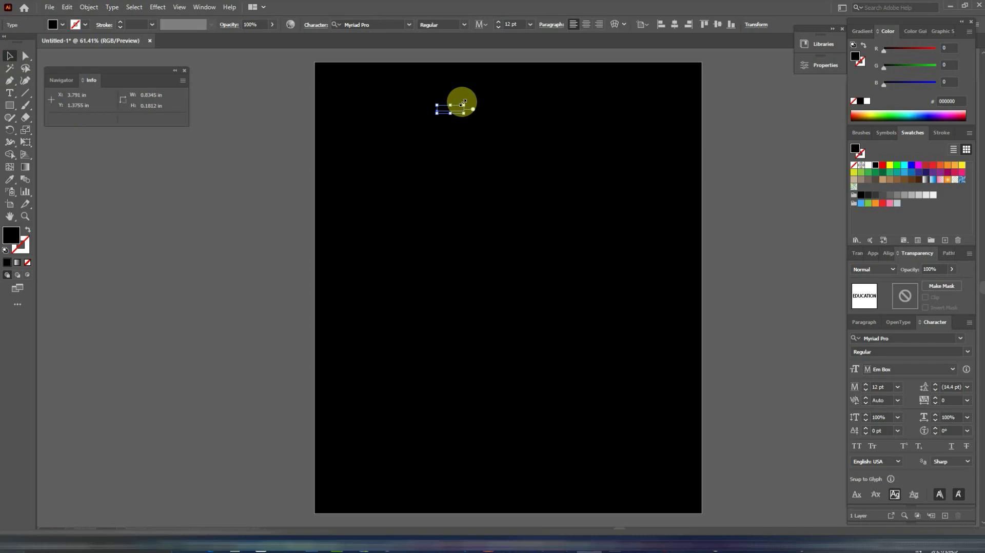
- Enlarge the EDUCATION text to about 9.5 in wide at the top of the artboard and fill it white
drag(463, 103, 603, 77)
drag(448, 141, 508, 143)
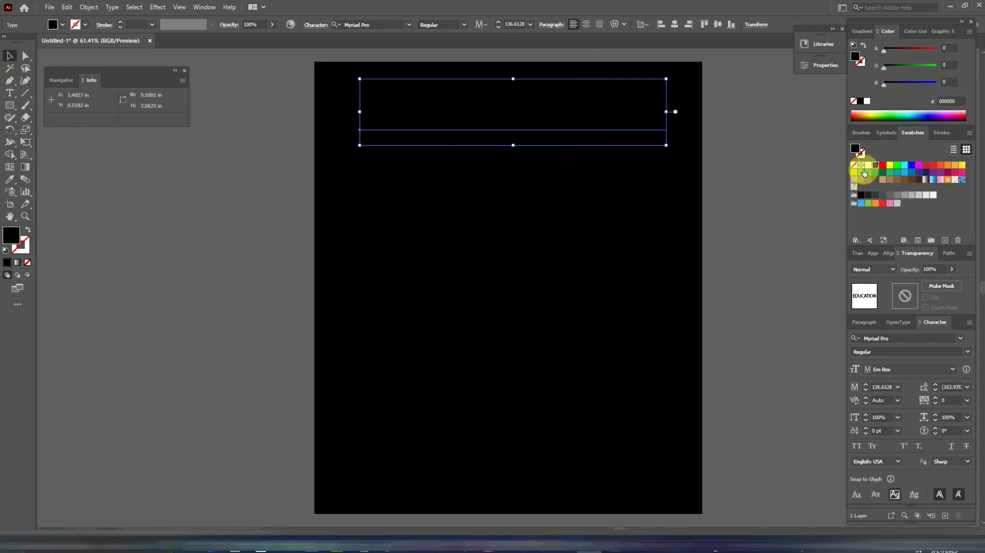
click(863, 170)
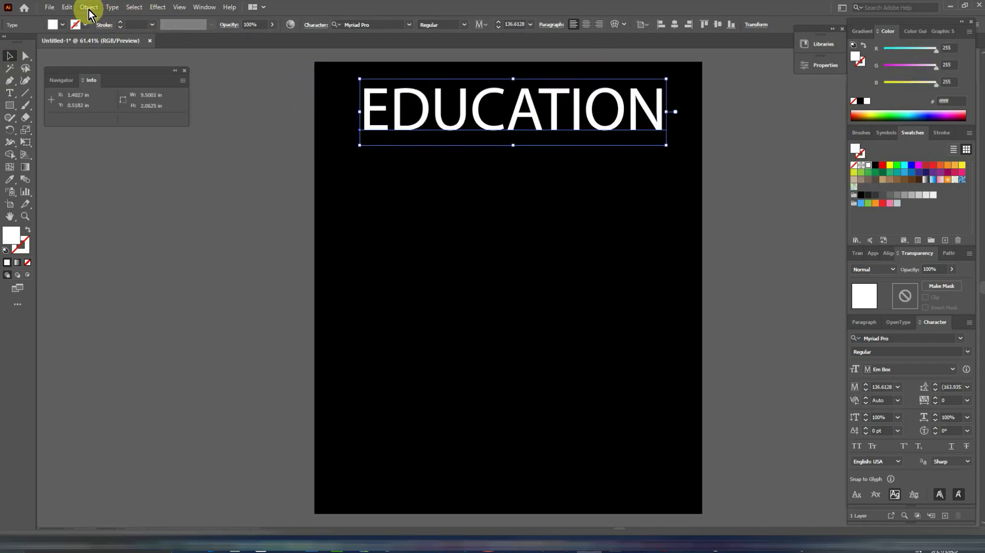
- Duplicate the EDUCATION text directly below itself and change the copy's wording to "IS IMPORTANT"
click(68, 8)
click(77, 52)
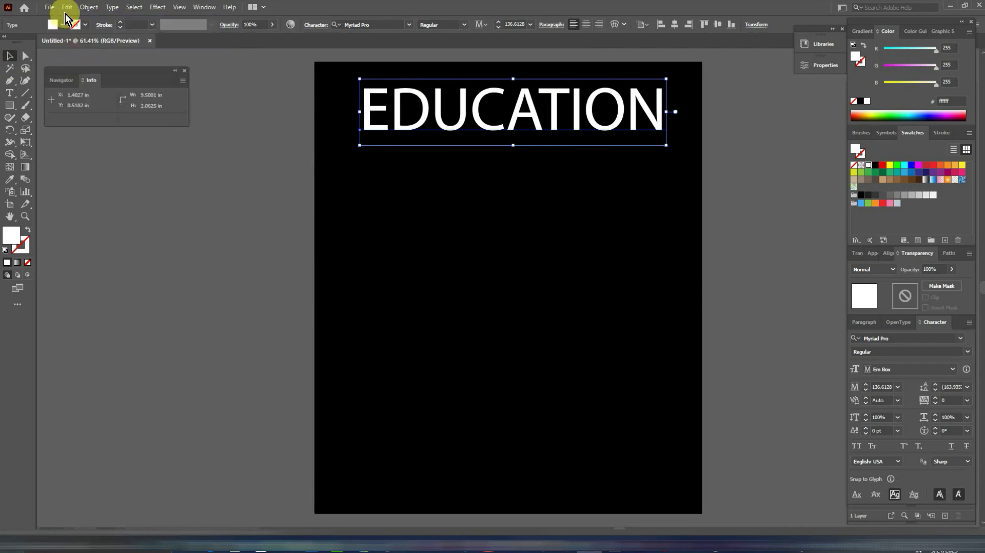
click(65, 12)
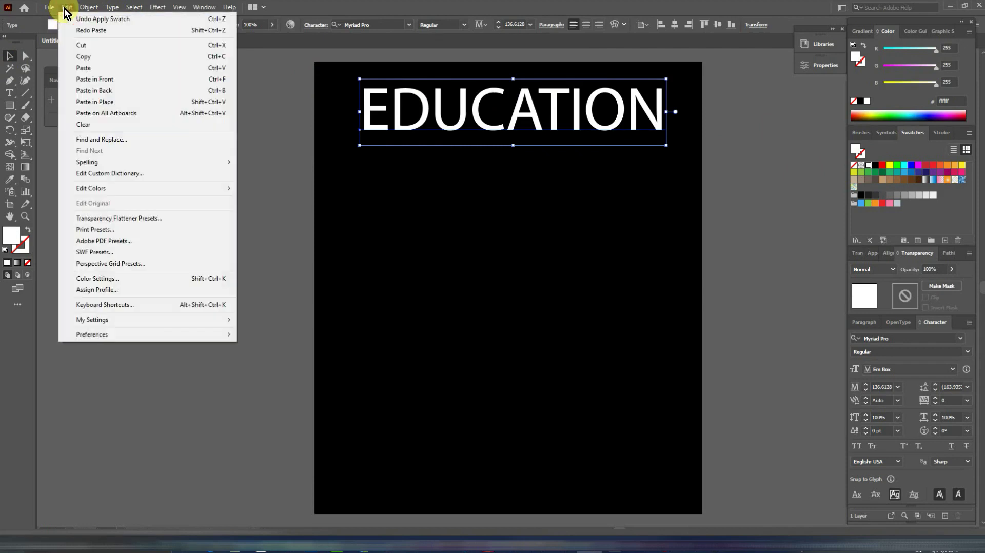
click(94, 79)
drag(535, 120, 532, 175)
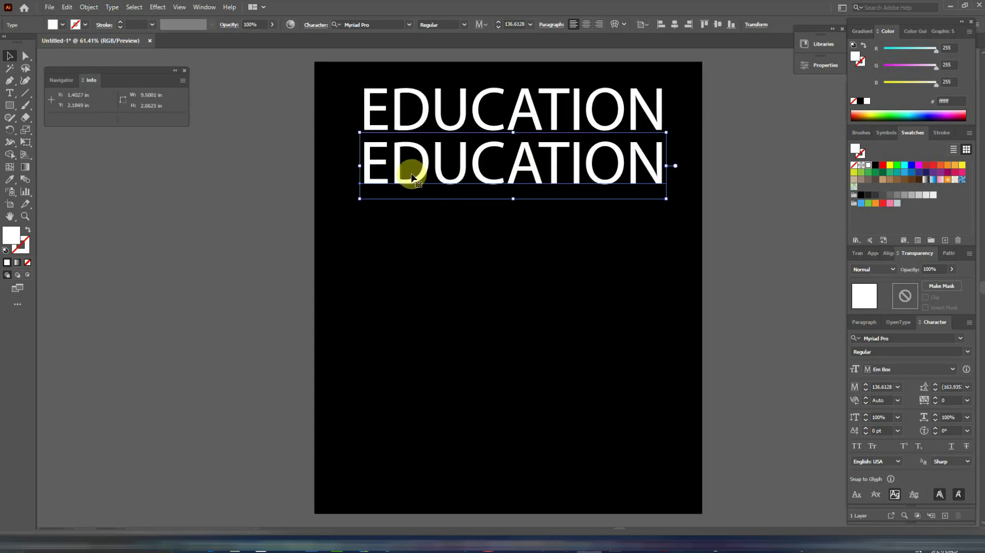
click(13, 98)
drag(362, 159, 677, 169)
text(IS )
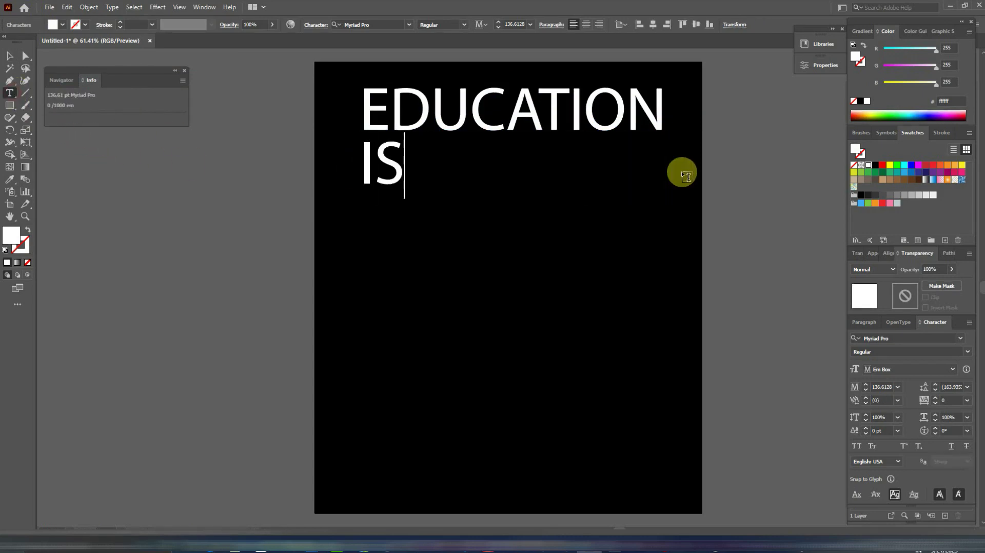
text(IMPORTANT)
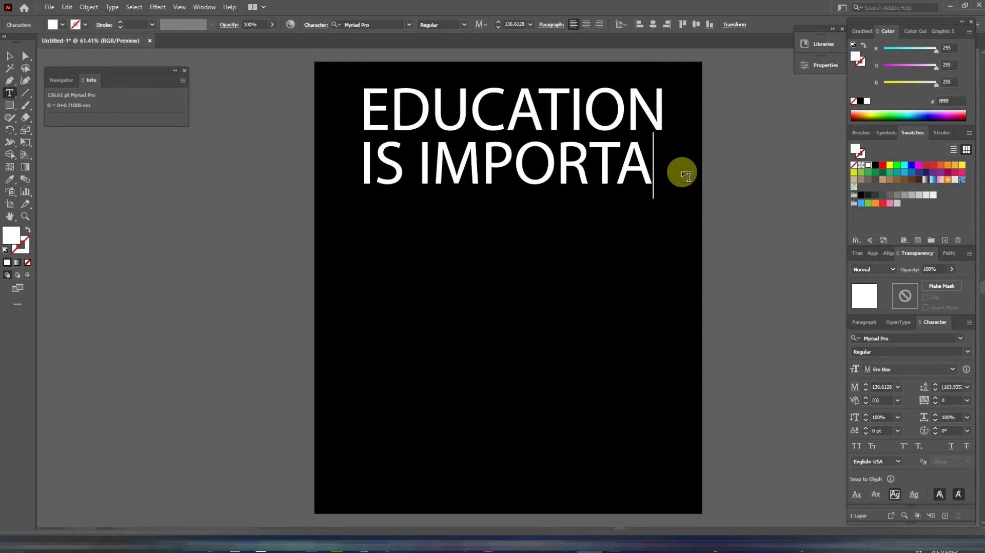
click(9, 56)
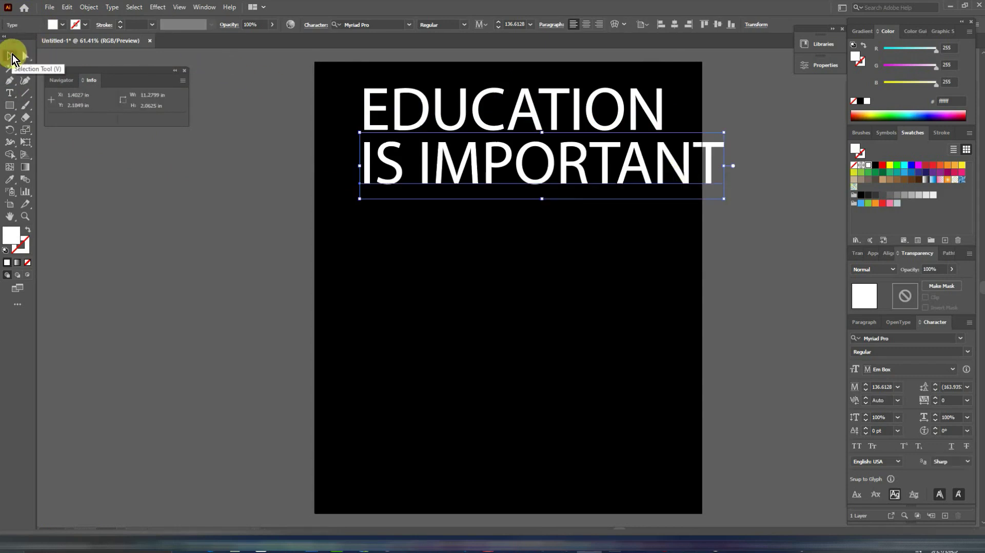
- Duplicate the IS IMPORTANT line below itself and shift the original line slightly left under EDUCATION
click(67, 7)
click(80, 56)
click(67, 7)
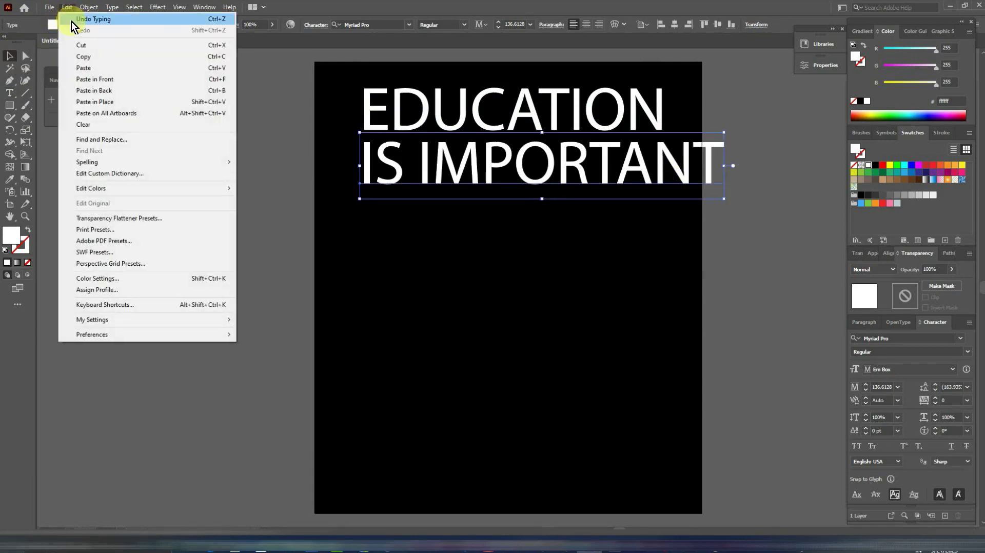
click(93, 80)
drag(555, 166, 536, 222)
drag(502, 158, 480, 159)
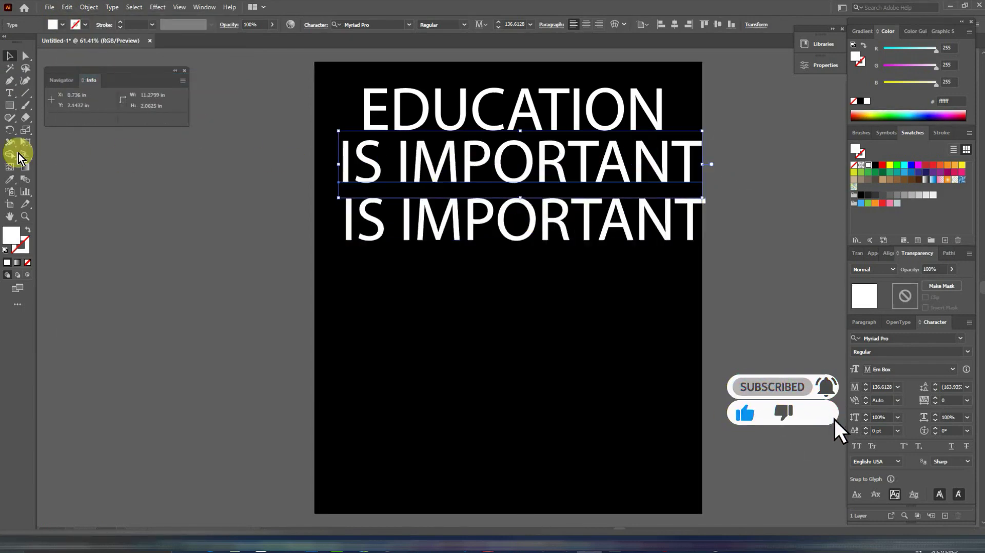
- Replace the wording of the lower IS IMPORTANT copy with "BUT"
click(11, 97)
drag(346, 220, 763, 244)
text(BUT)
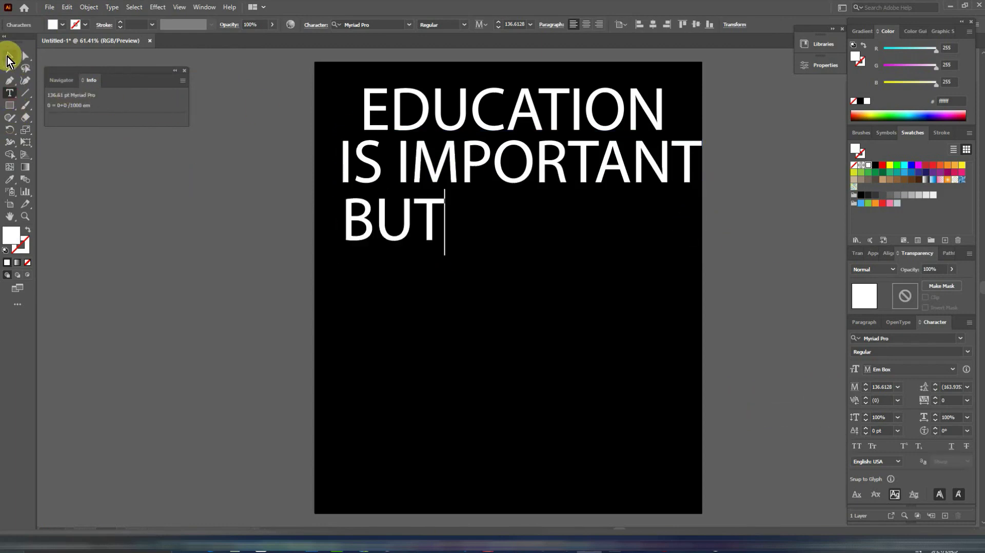
click(9, 56)
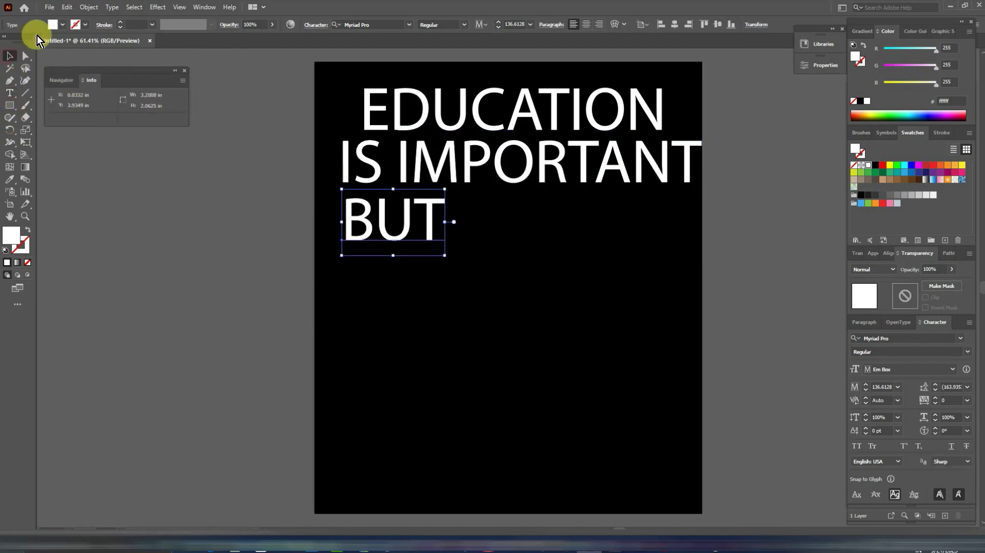
- Duplicate the BUT line directly below itself and change the copy's wording to "ROCK CLIMBING"
click(67, 9)
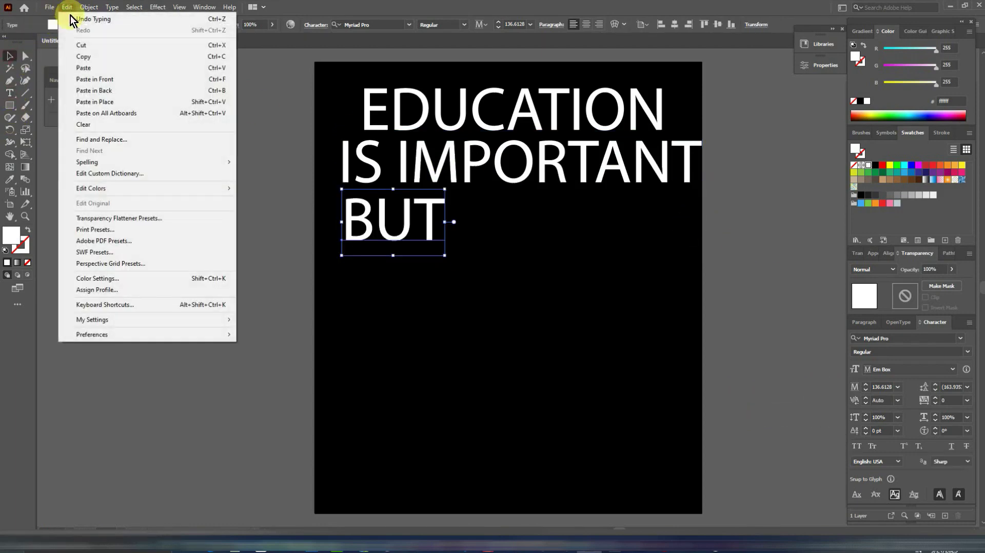
click(81, 57)
click(67, 7)
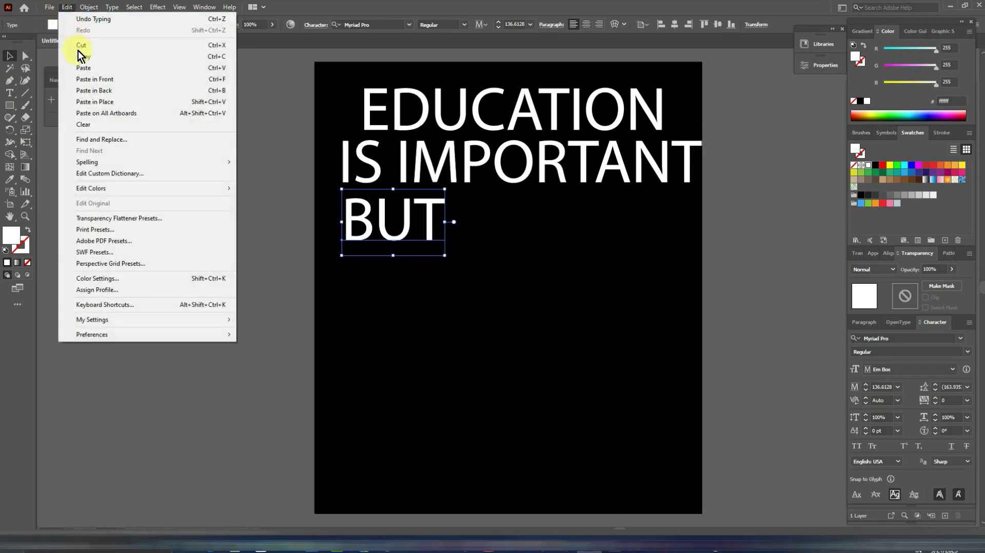
click(86, 79)
drag(429, 221, 429, 273)
click(10, 93)
drag(342, 268, 523, 272)
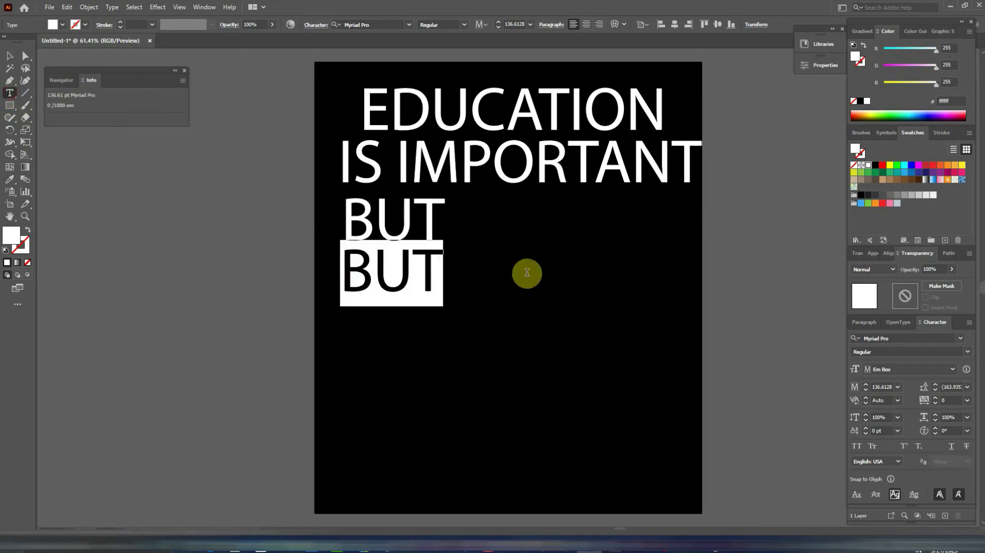
text(ROCK CLIMBING)
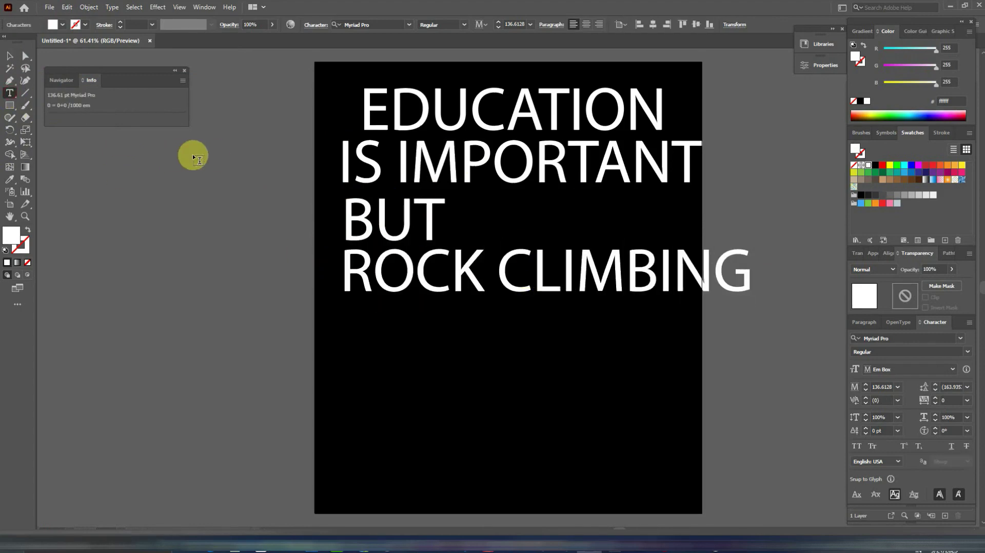
click(9, 56)
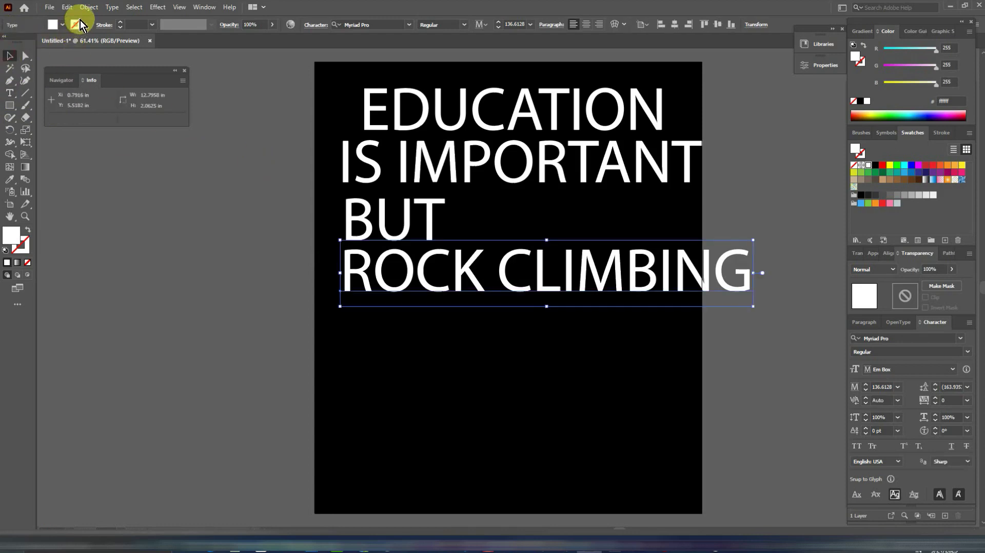
- Duplicate the ROCK CLIMBING line directly below itself and change the copy's wording to "IS IMPORTANTER"
click(71, 7)
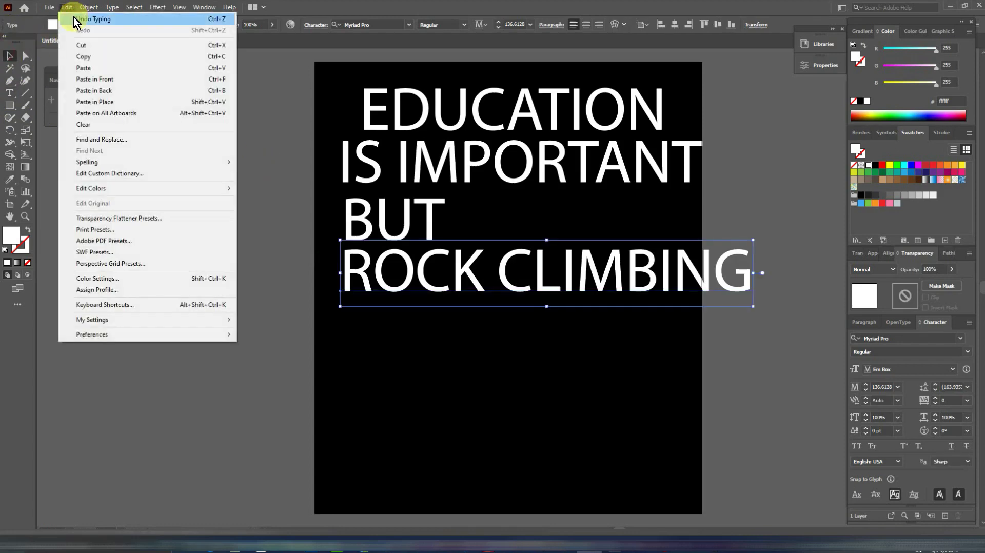
click(82, 55)
click(67, 8)
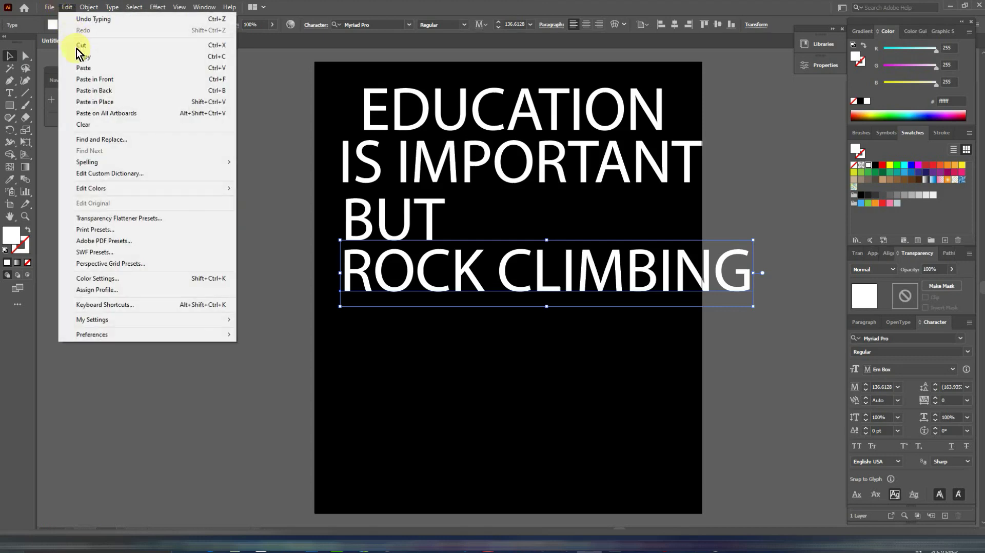
click(85, 80)
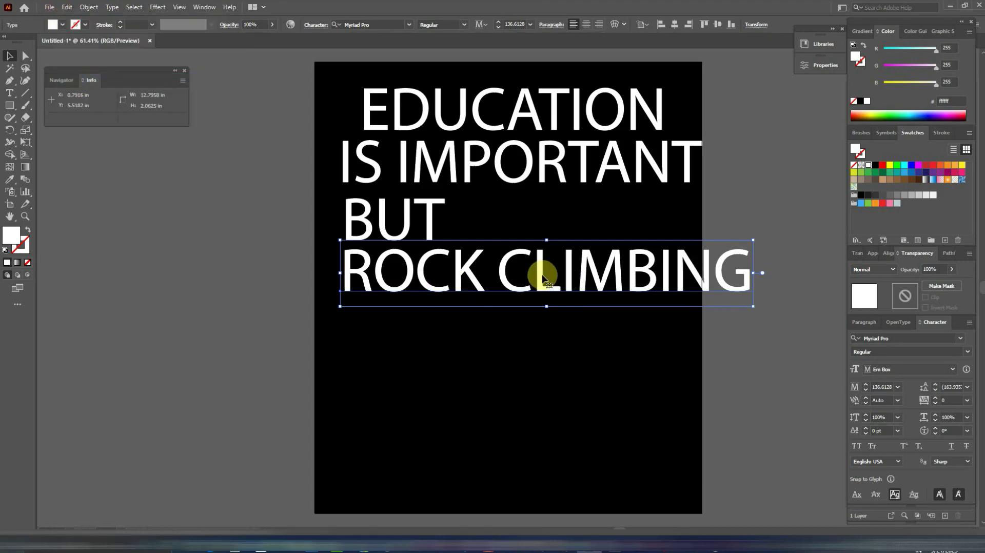
drag(543, 279, 541, 331)
click(10, 93)
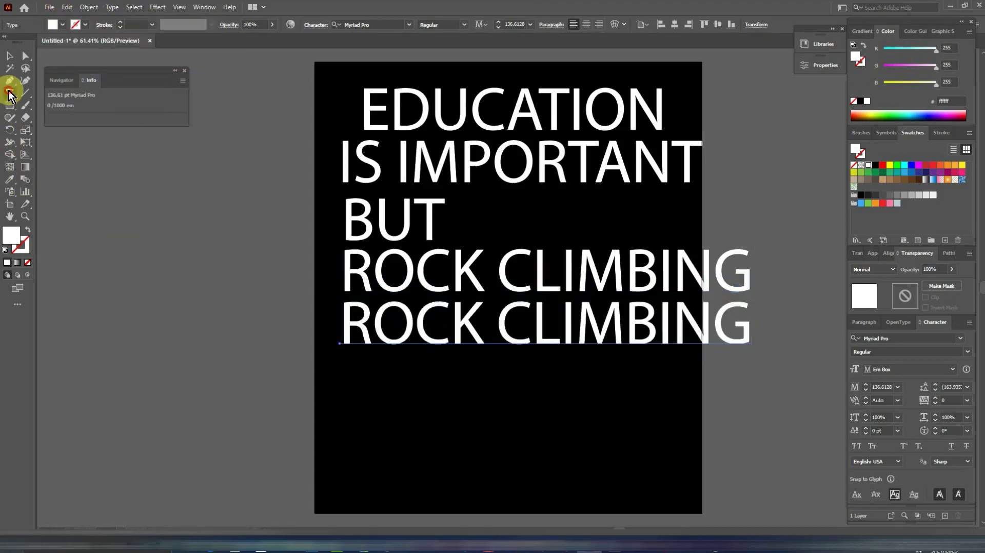
drag(344, 325, 788, 346)
text(IS I)
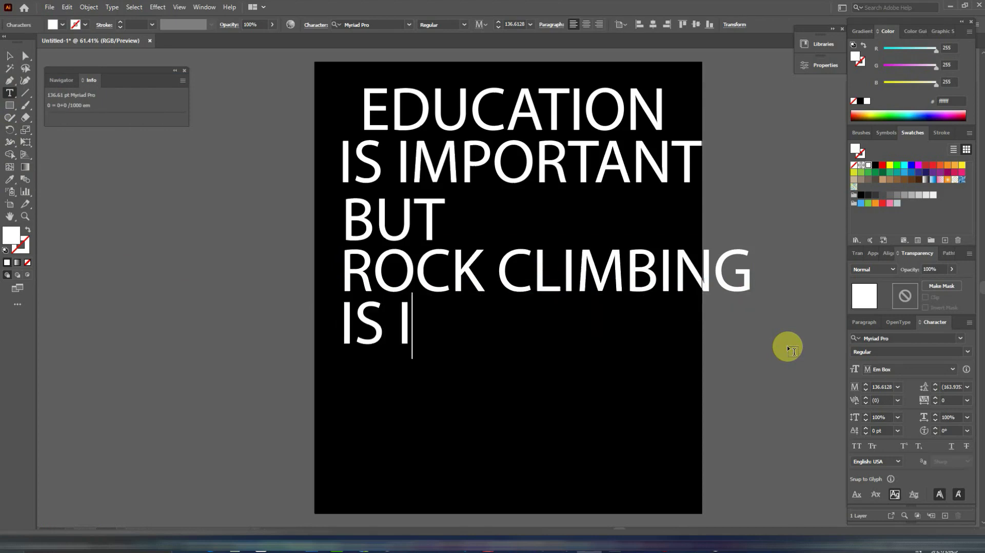
text(MPORTANTER)
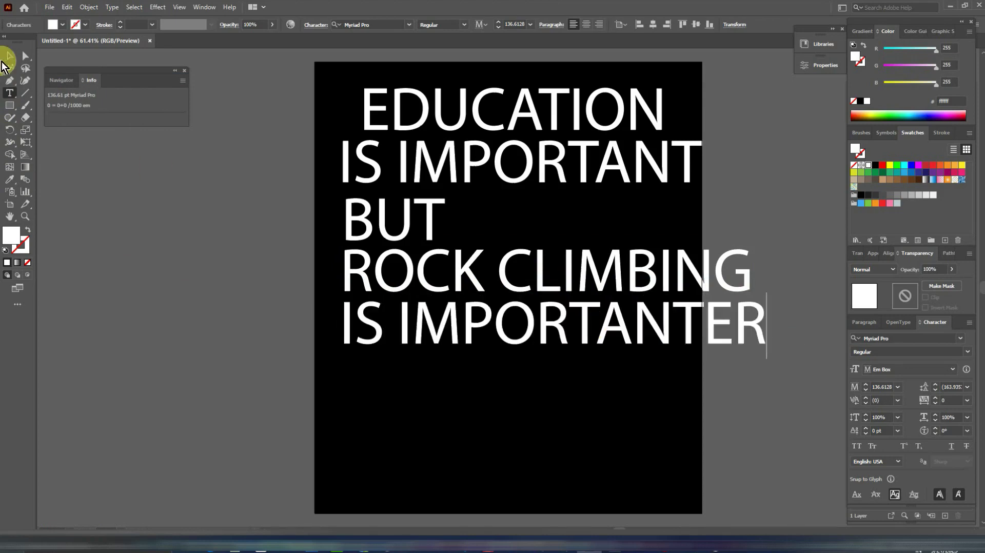
- Move the BUT, ROCK CLIMBING and IS IMPORTANTER lines together down to the lower part of the artboard
click(7, 57)
shift+click(424, 263)
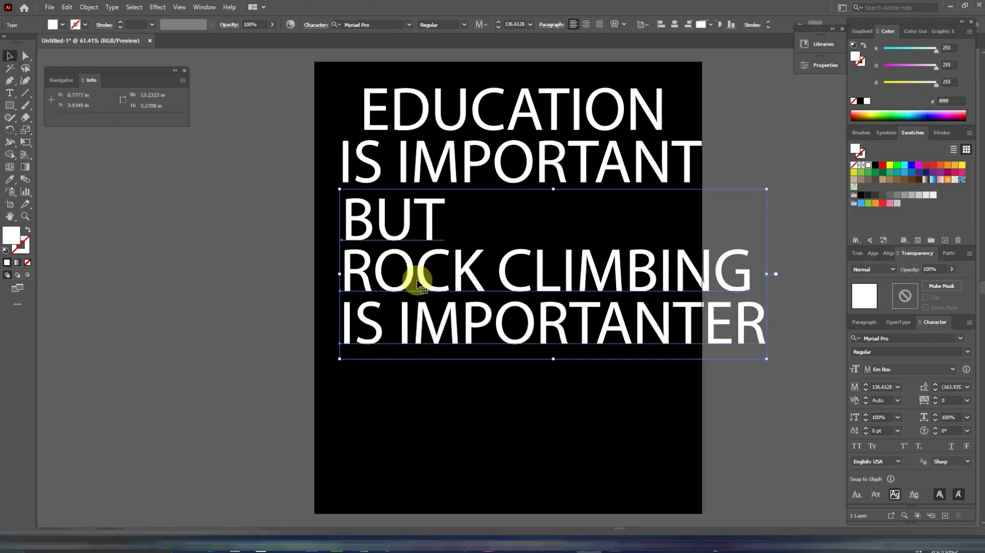
drag(427, 227, 428, 361)
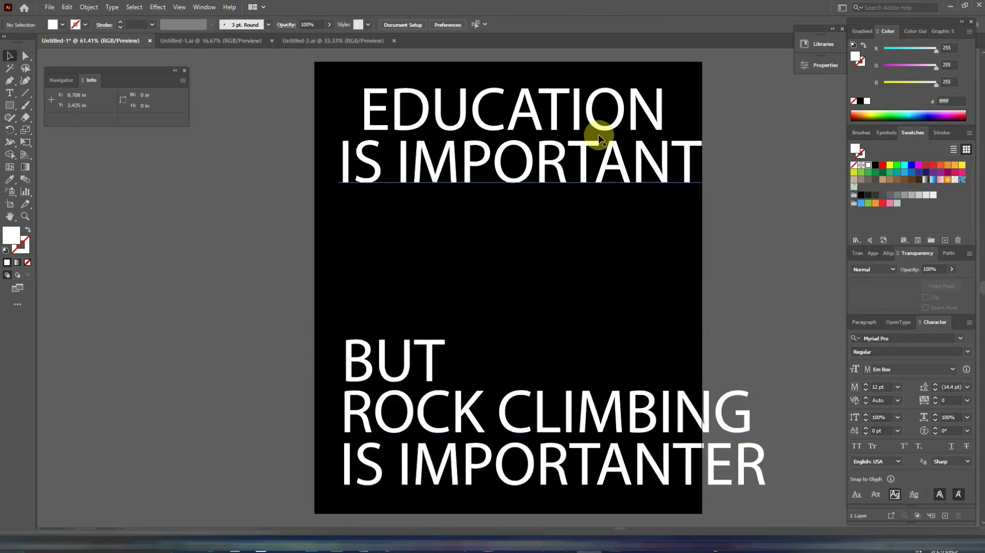
- Set the font of the EDUCATION, BUT and IS IMPORTANTER lines to Empirez
click(554, 114)
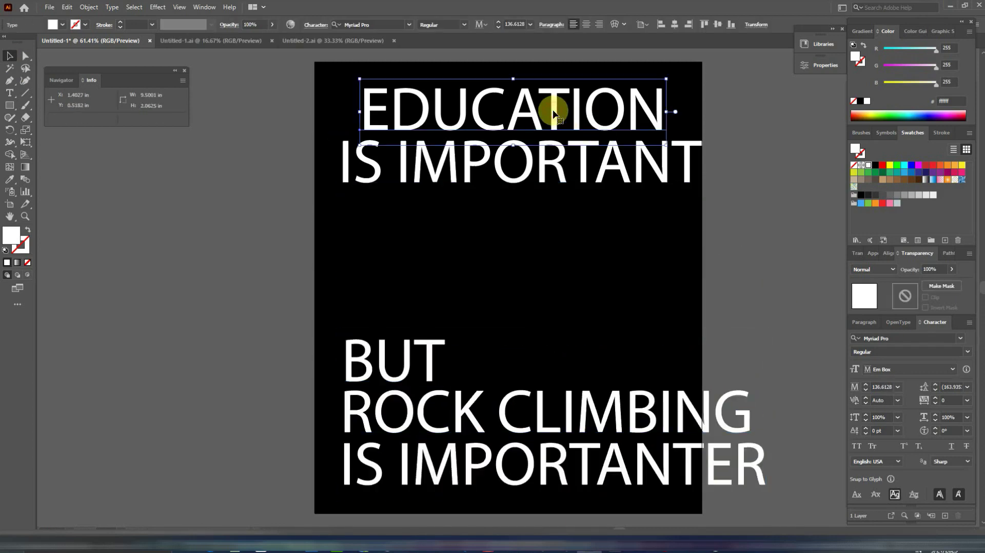
shift+click(428, 347)
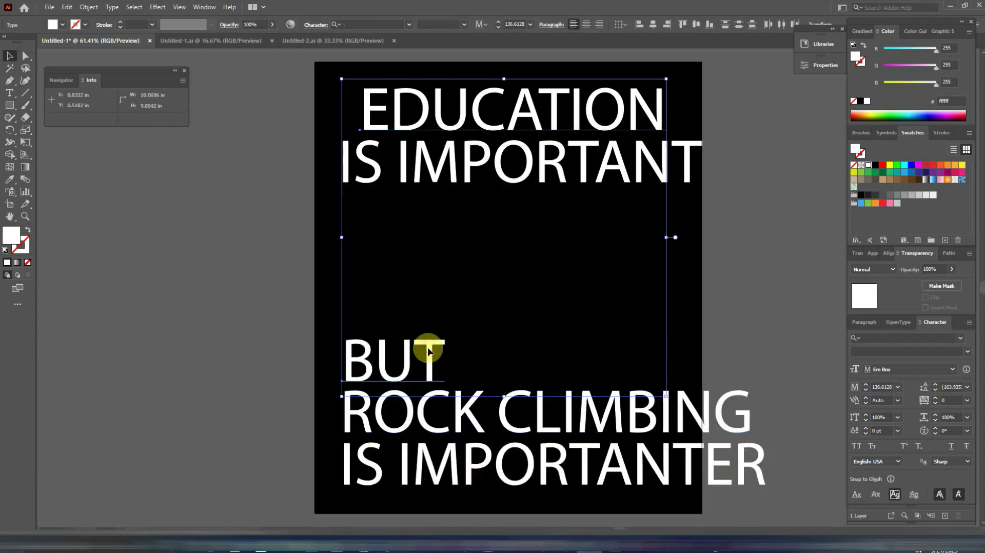
shift+click(424, 460)
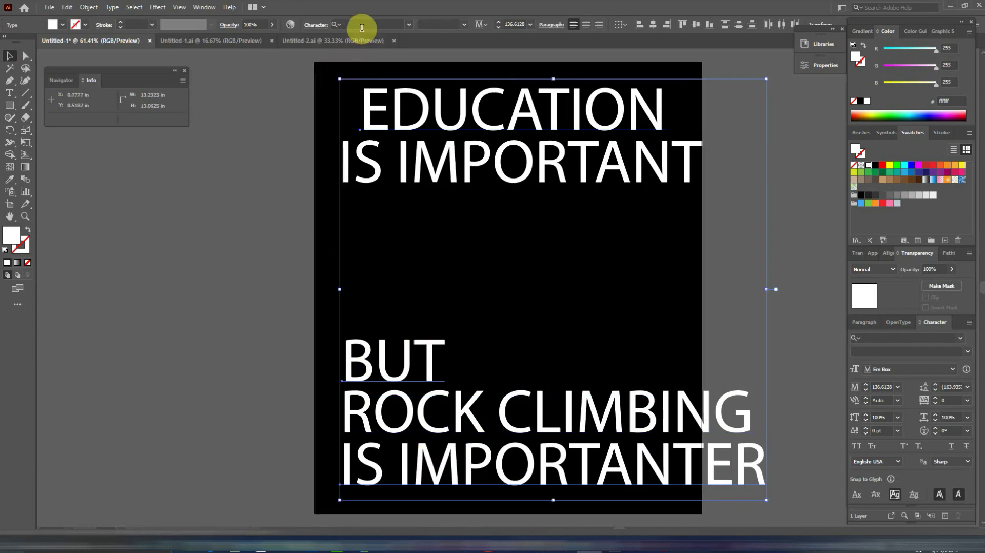
text(EMPI)
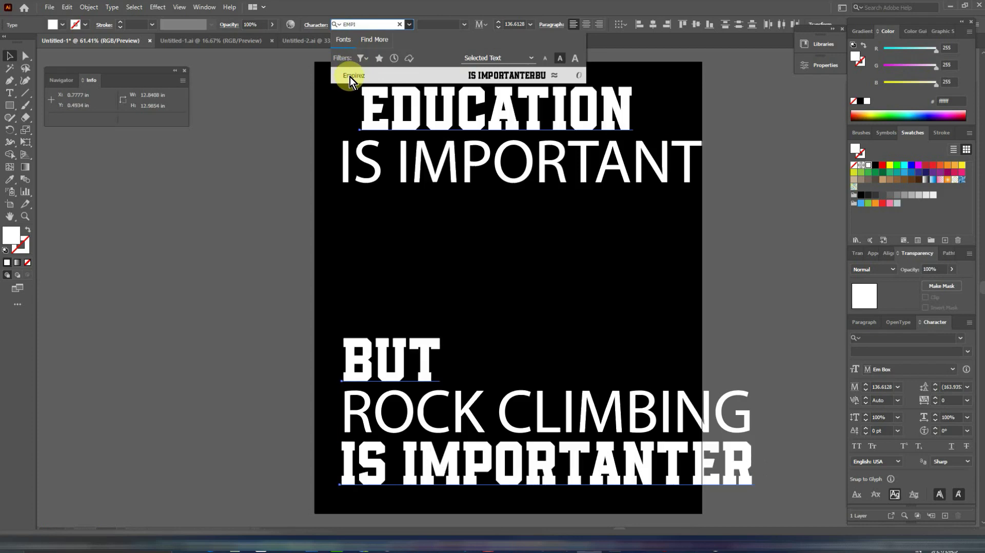
click(350, 76)
- Set the font of the IS IMPORTANT and ROCK CLIMBING lines to Cream Cake
click(446, 177)
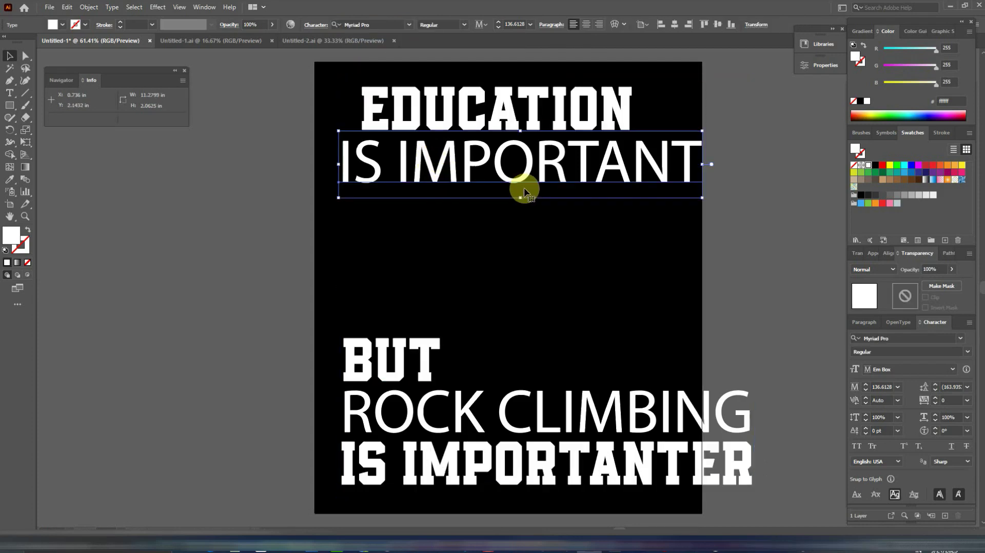
shift+click(510, 401)
click(380, 25)
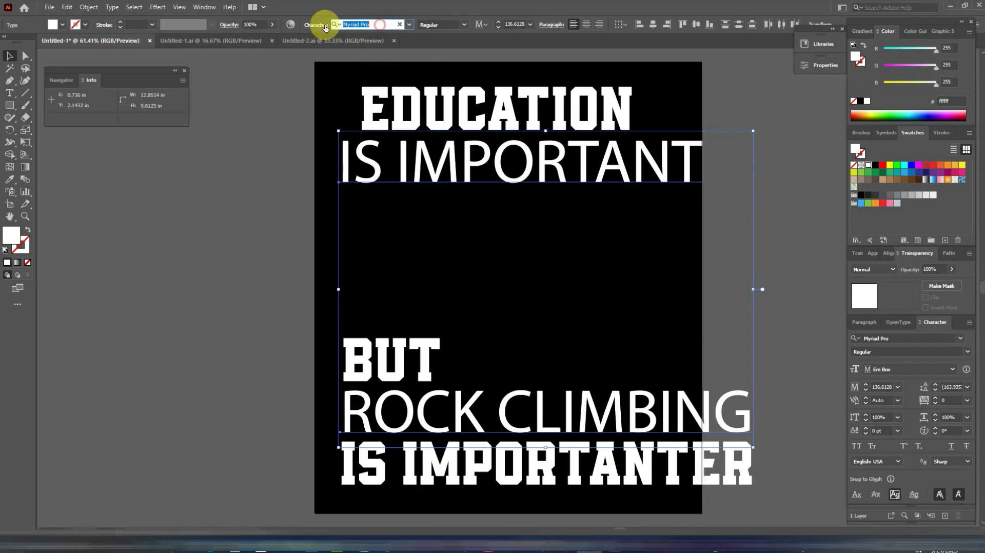
text(CRE)
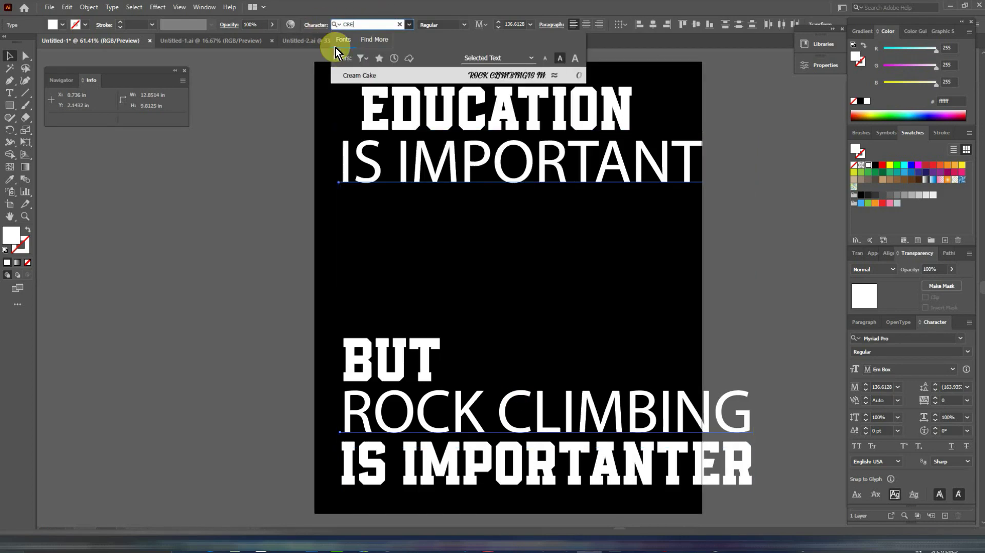
click(361, 74)
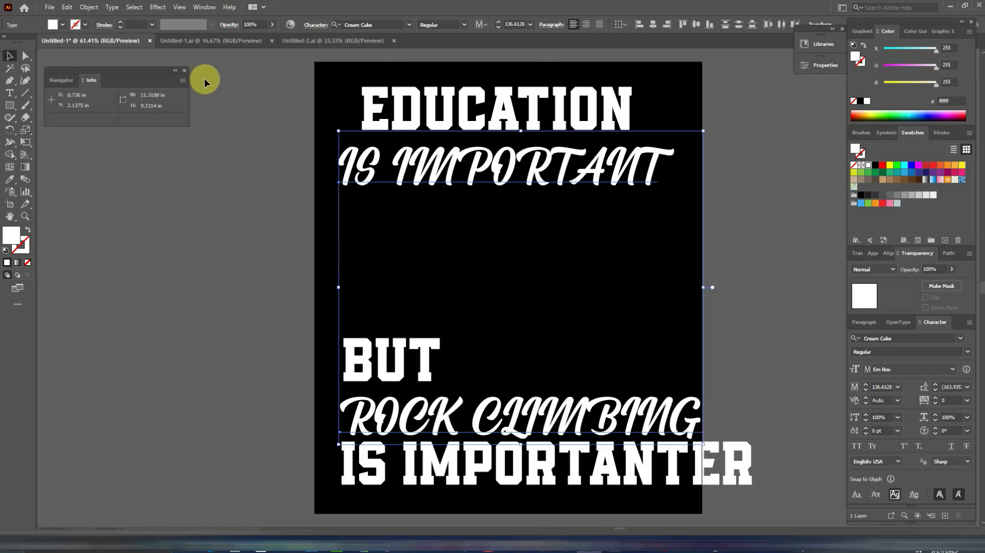
- Change the IS IMPORTANT and ROCK CLIMBING lines to Title Case and set their font size to 112 pt
click(110, 7)
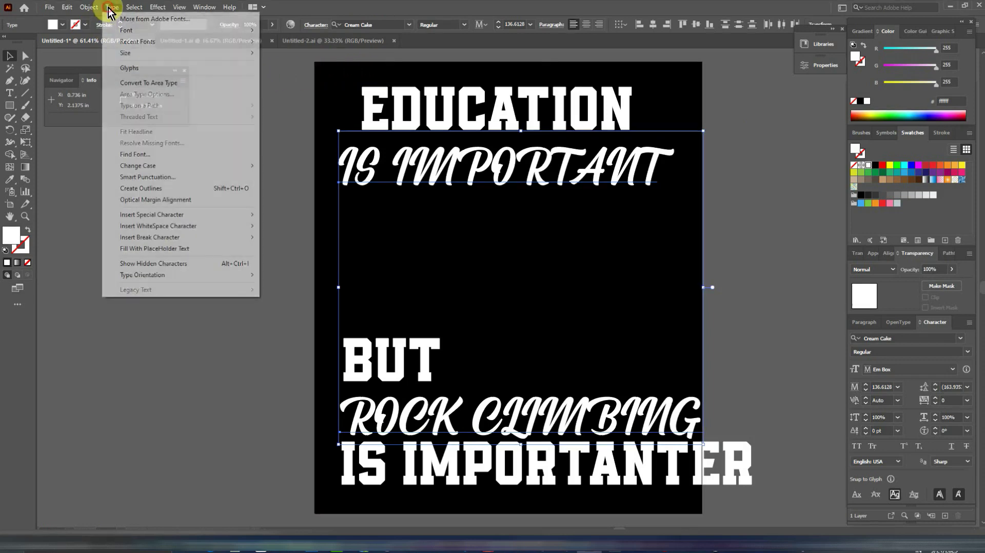
mouse_move(156, 169)
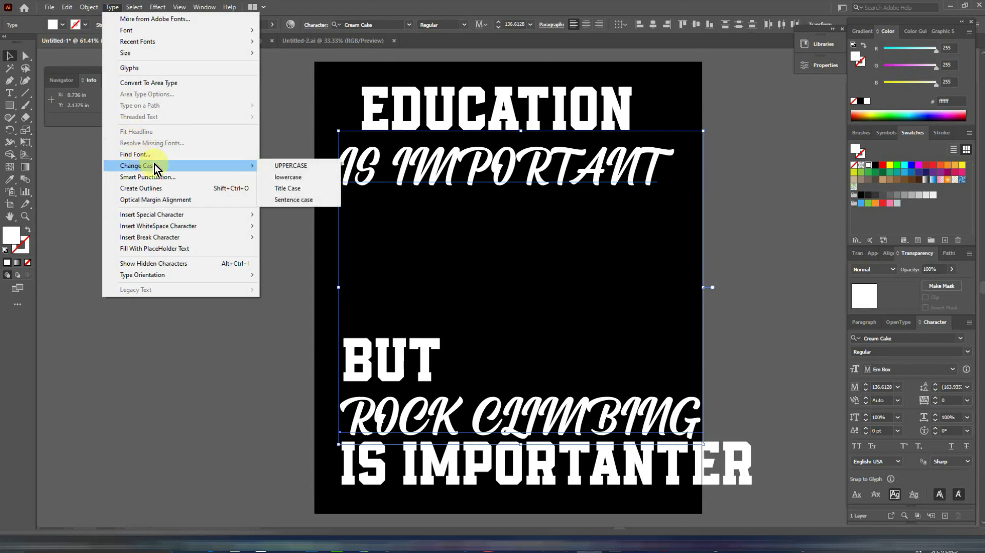
click(282, 188)
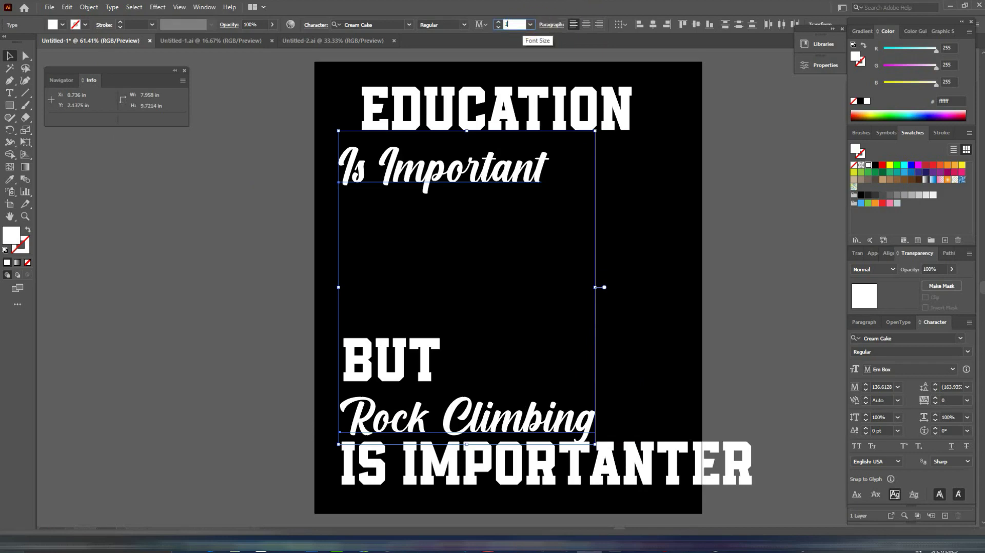
key(Return)
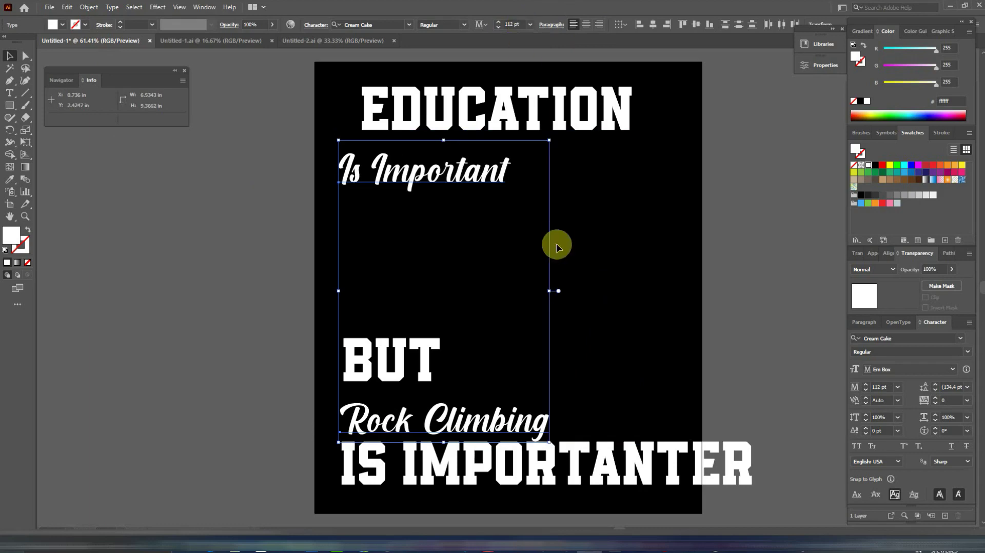
- Stretch both script lines out to about the artboard's right edge and reposition Is Important beneath EDUCATION
drag(550, 288, 706, 288)
drag(520, 140, 522, 126)
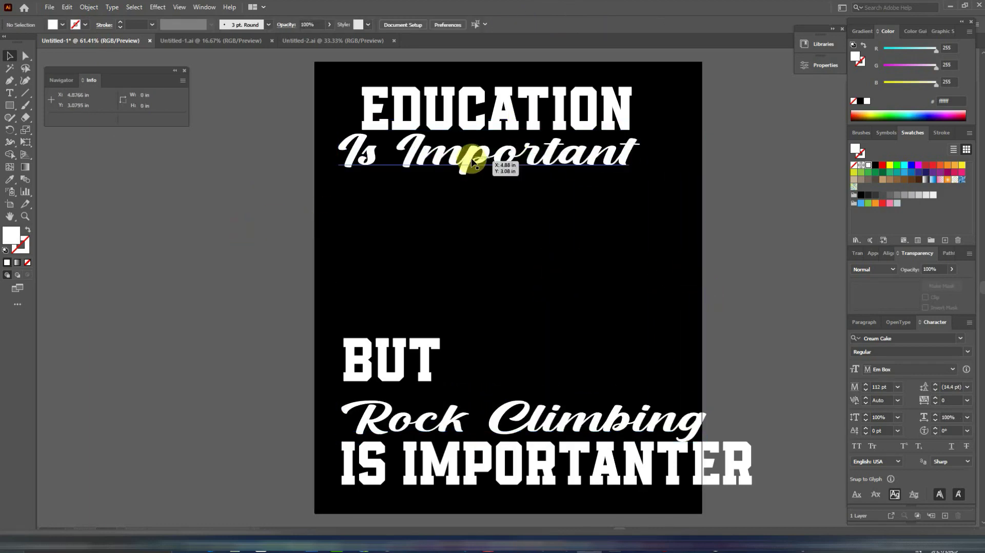
drag(468, 158, 483, 157)
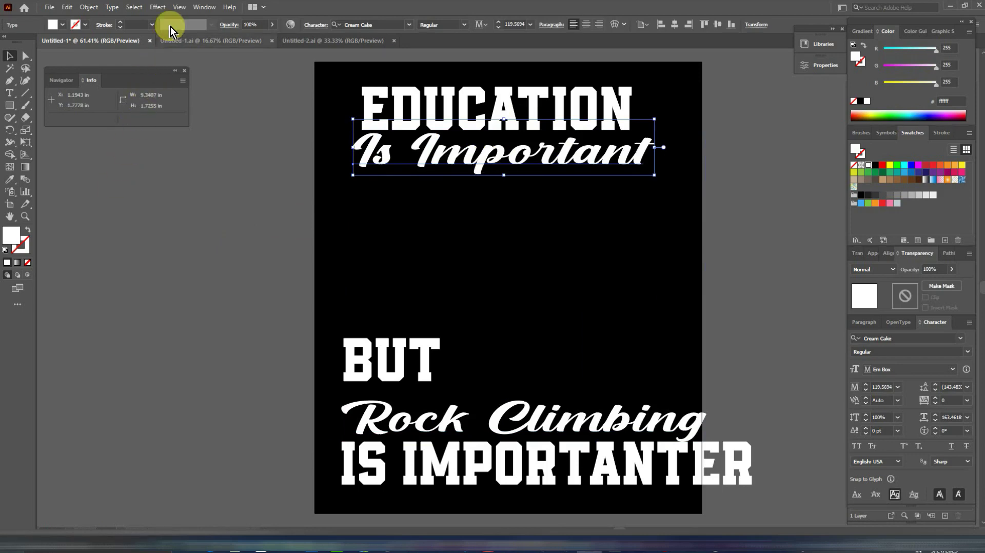
- Show the rulers and place a vertical guide along the left edge of EDUCATION
click(179, 6)
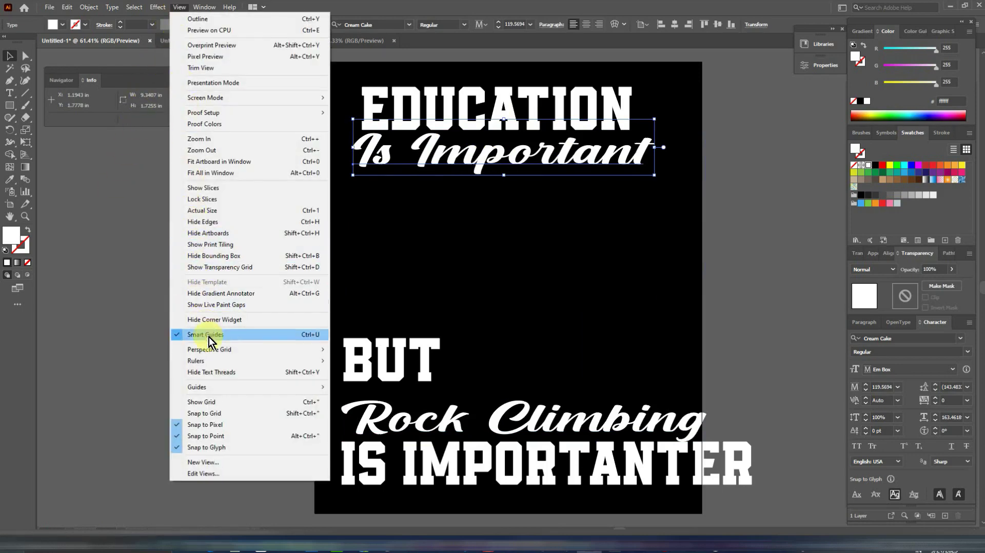
mouse_move(208, 359)
click(343, 361)
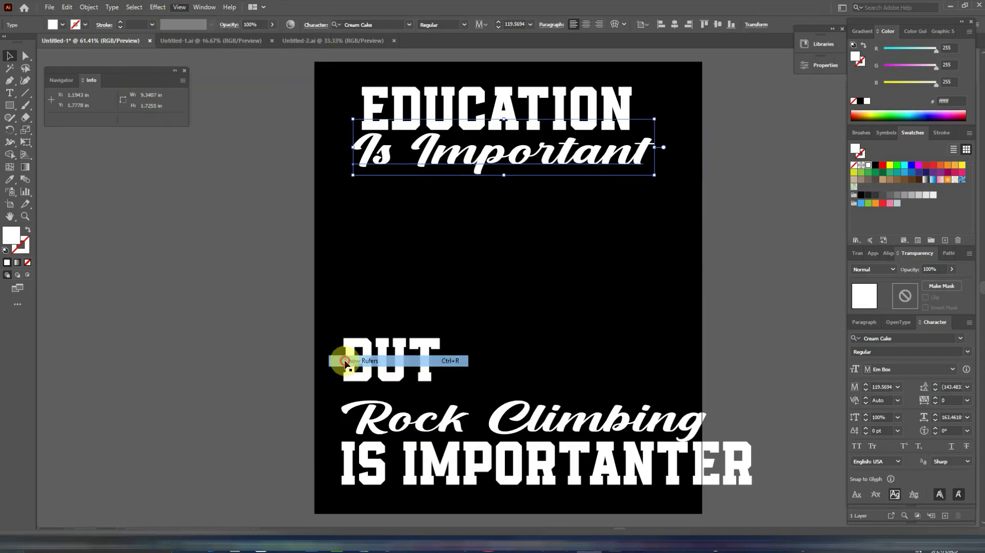
drag(214, 327, 361, 327)
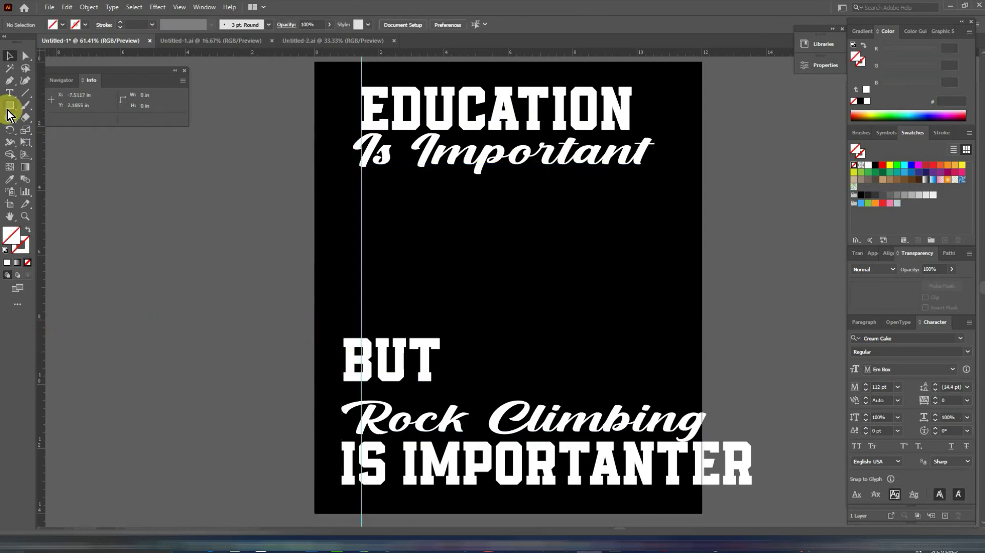
- Draw a red square about 1.44 in wide between the artboard's left edge and the guide, and move it against the artboard's right edge
click(9, 106)
drag(315, 203, 362, 249)
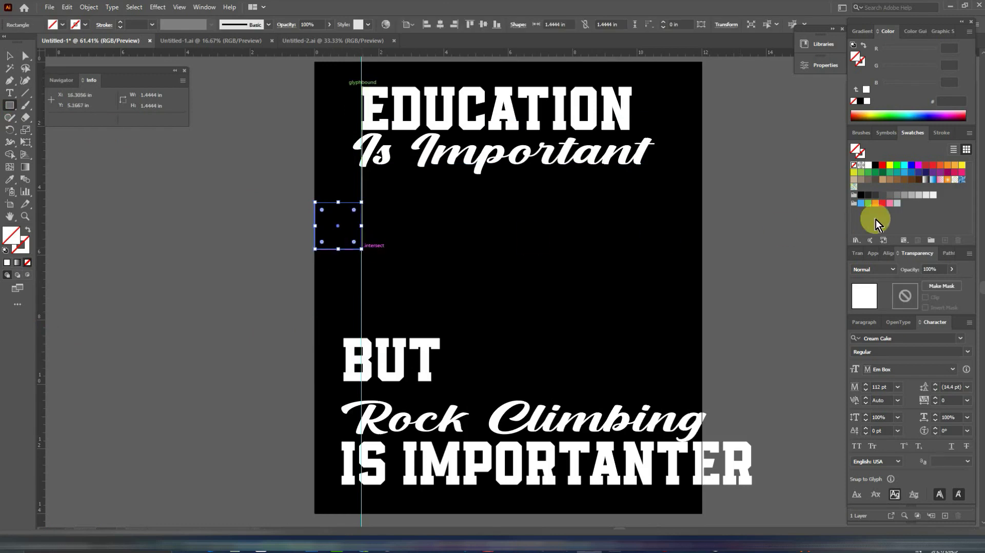
click(882, 166)
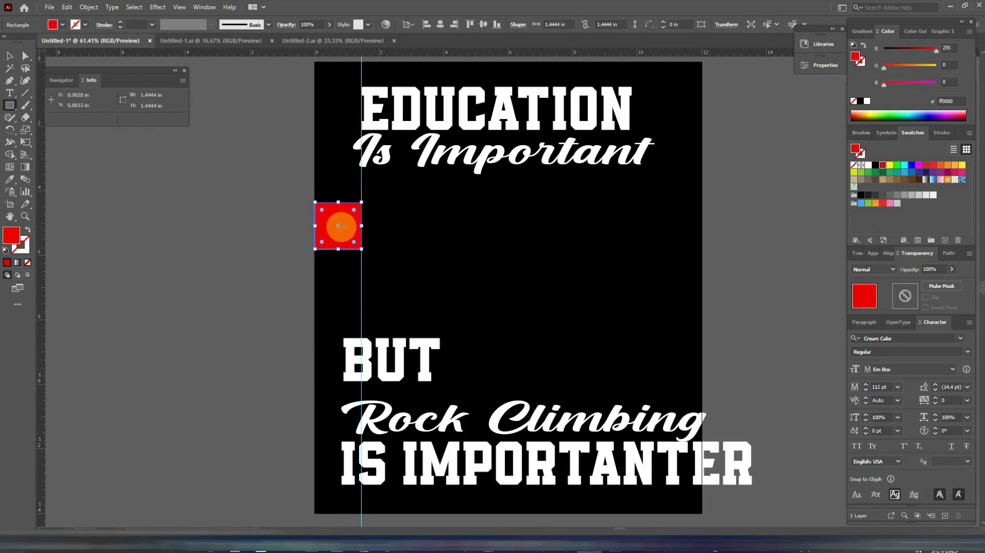
drag(338, 229, 676, 226)
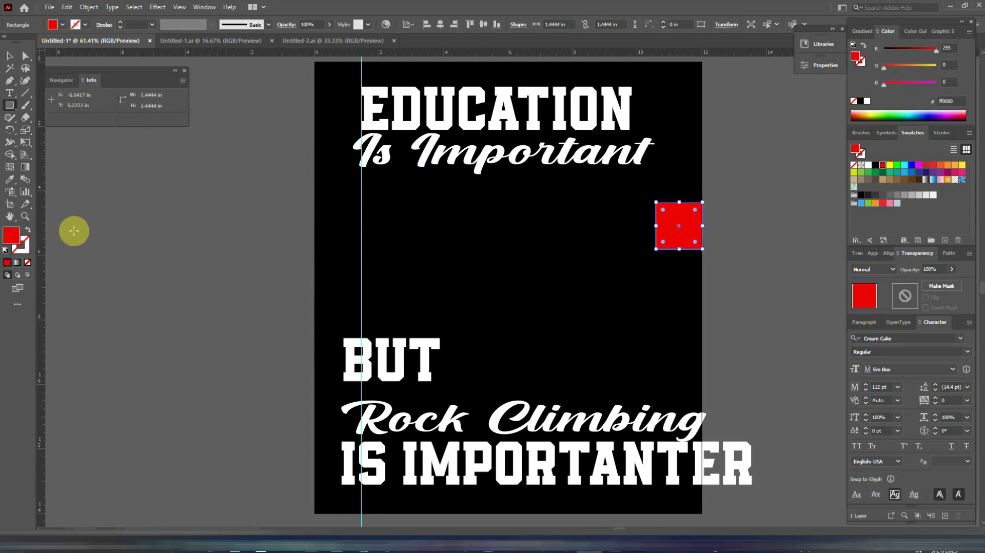
- Place a second vertical guide along the red square's inner side and delete the square
drag(41, 259, 655, 259)
click(8, 69)
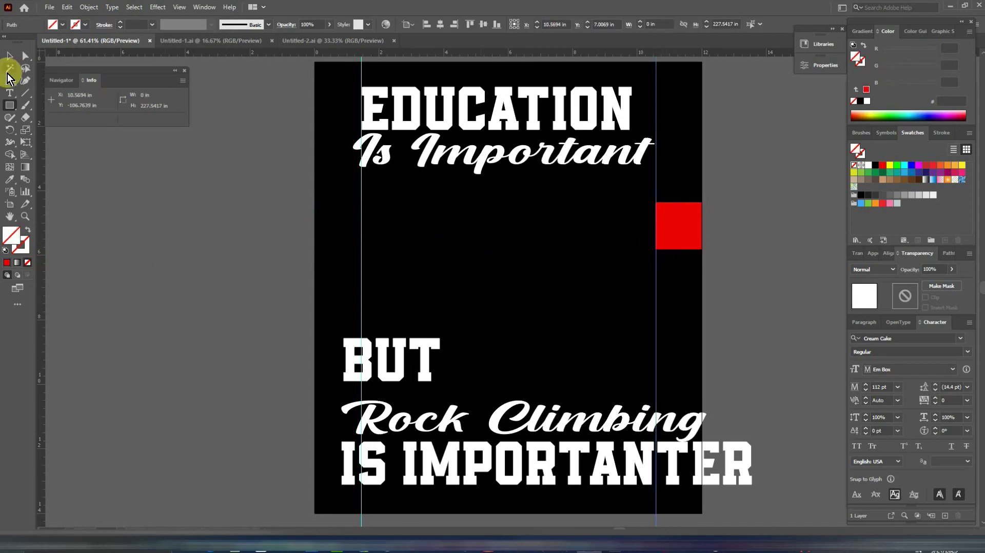
click(658, 219)
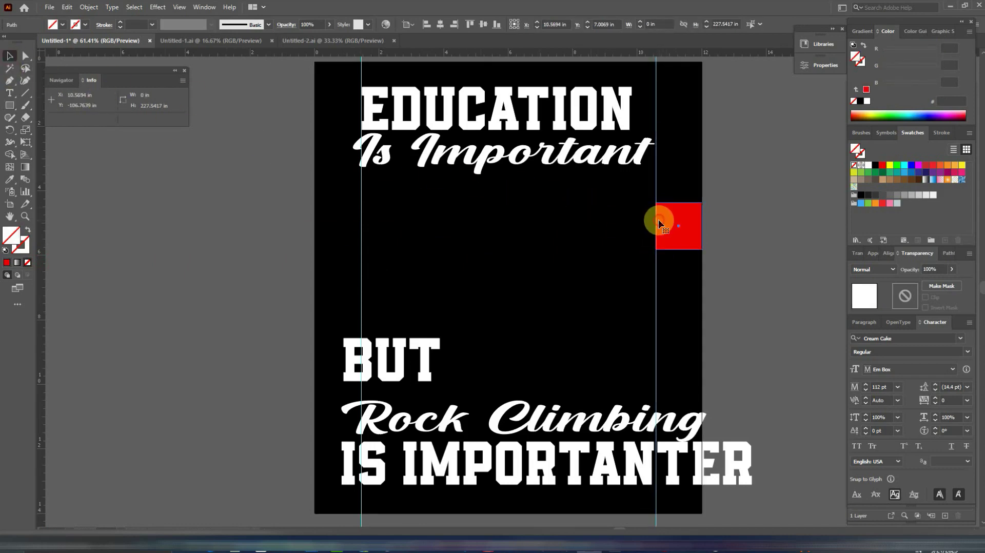
key(Delete)
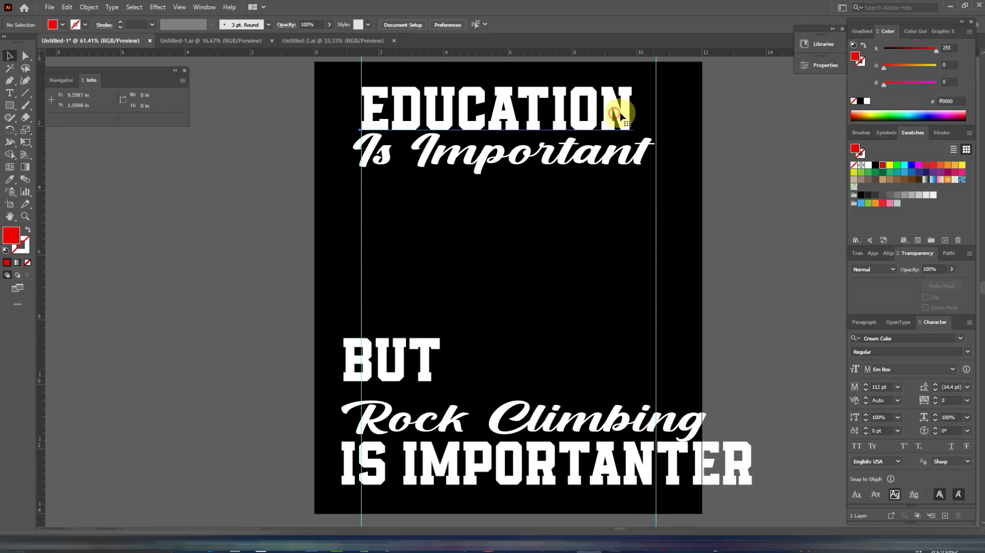
- Widen the EDUCATION line to the second guide and set its font size to 84 pt
click(623, 107)
drag(639, 107, 656, 106)
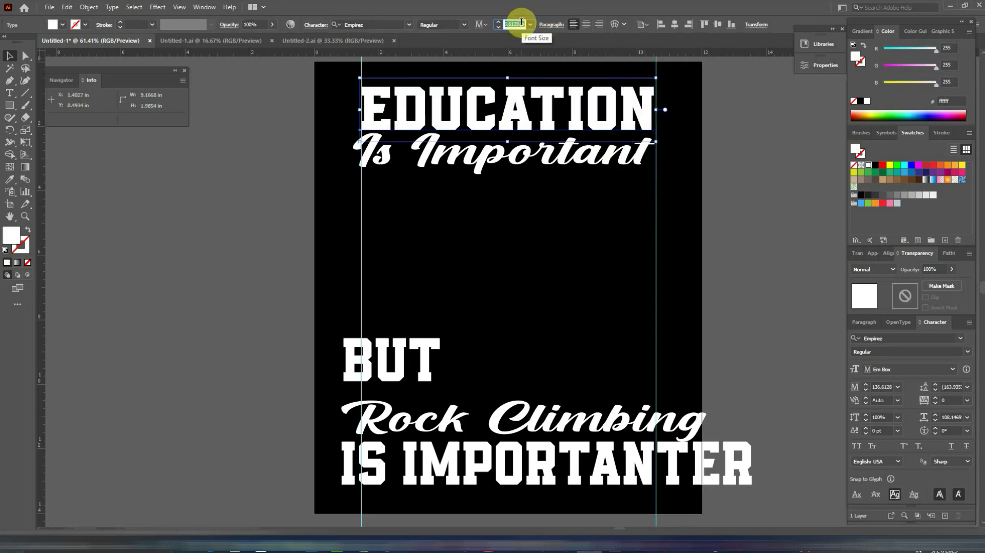
key(Return)
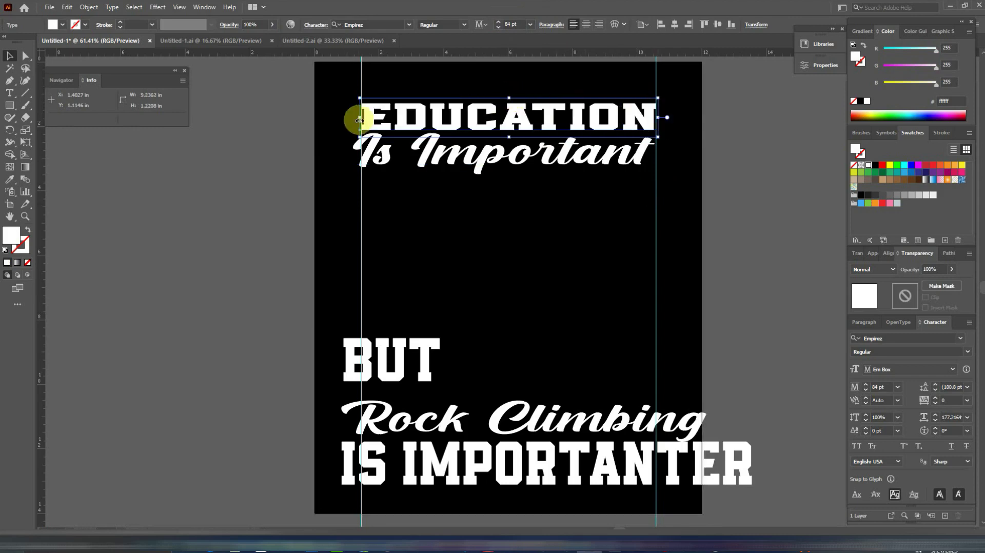
- Fit the Is Important line's width between the two vertical guides
click(528, 157)
drag(352, 149, 364, 150)
key(v)
click(604, 161)
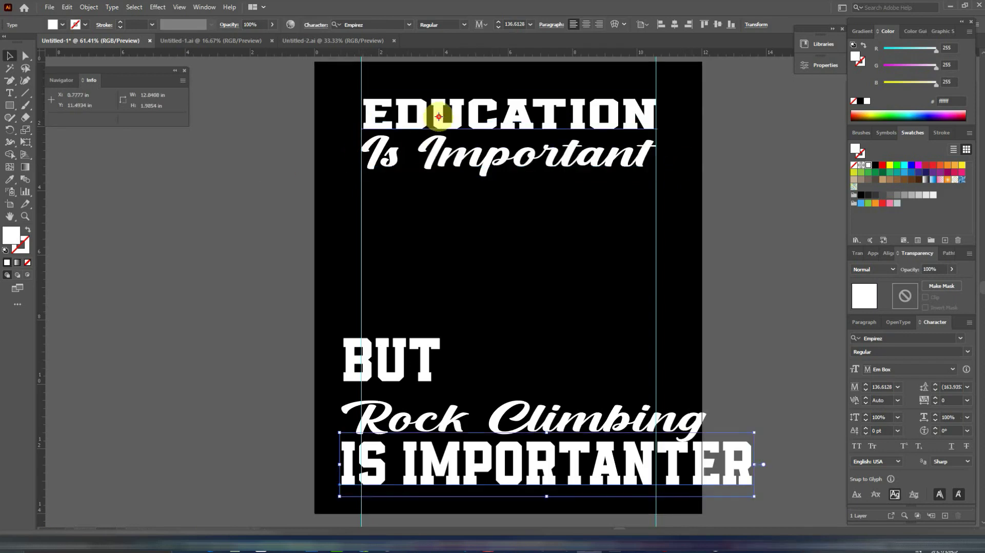
- Change the EDUCATION, BUT and IS IMPORTANTER lines to Title Case
click(440, 111)
shift+click(426, 347)
shift+click(445, 453)
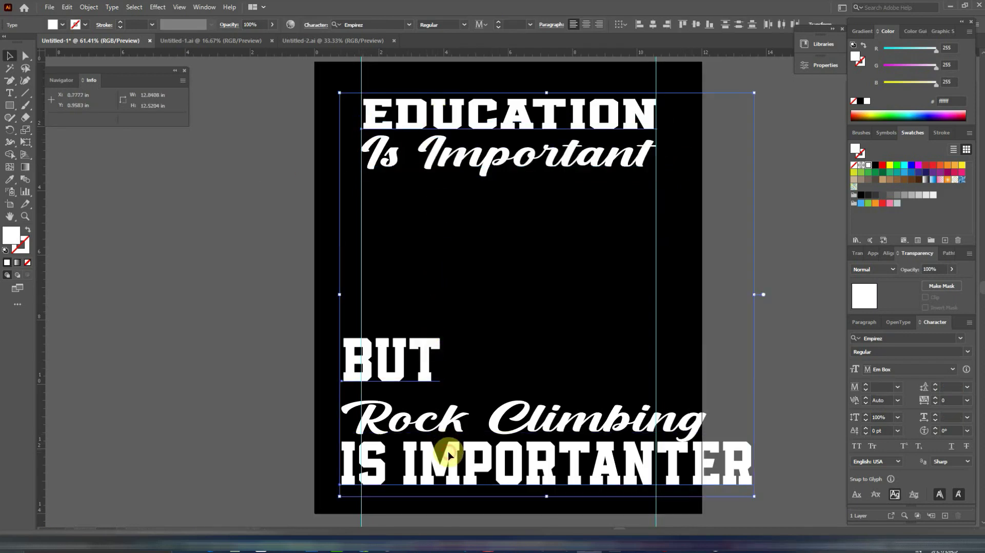
click(112, 6)
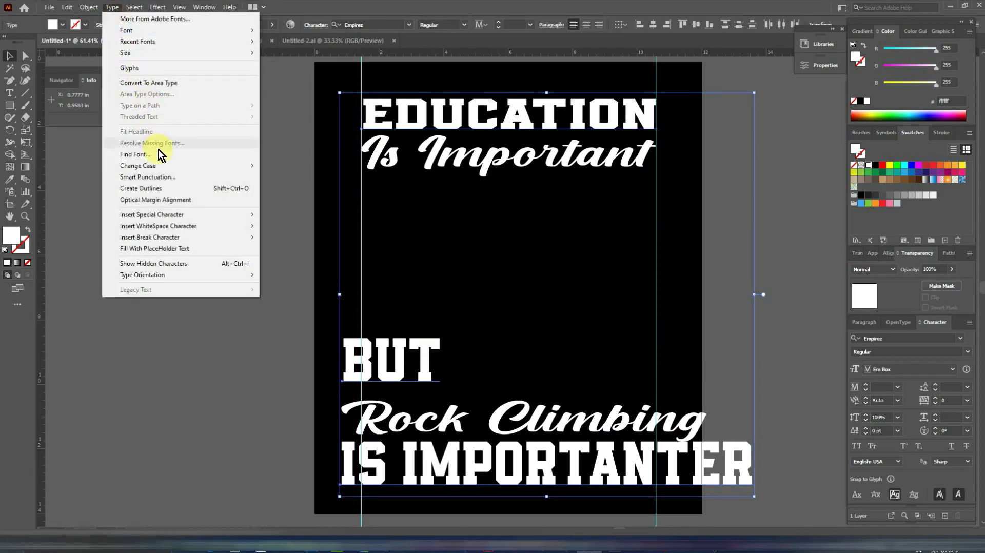
click(272, 188)
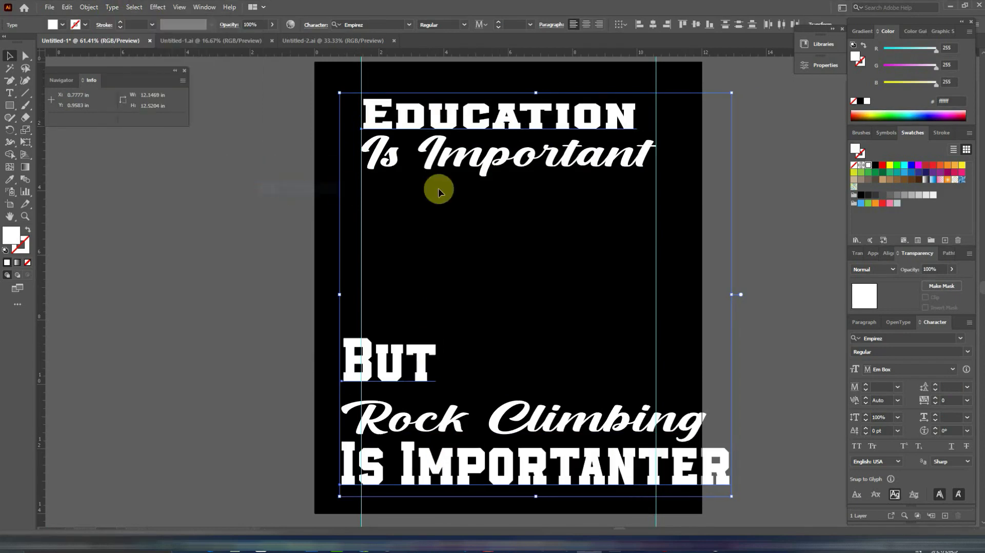
- Stretch the Education line so it spans the full width between the two guides
click(706, 148)
click(648, 124)
drag(661, 115, 658, 112)
drag(361, 115, 355, 114)
click(750, 223)
- Set the font size of the But line to 84 pt
click(418, 369)
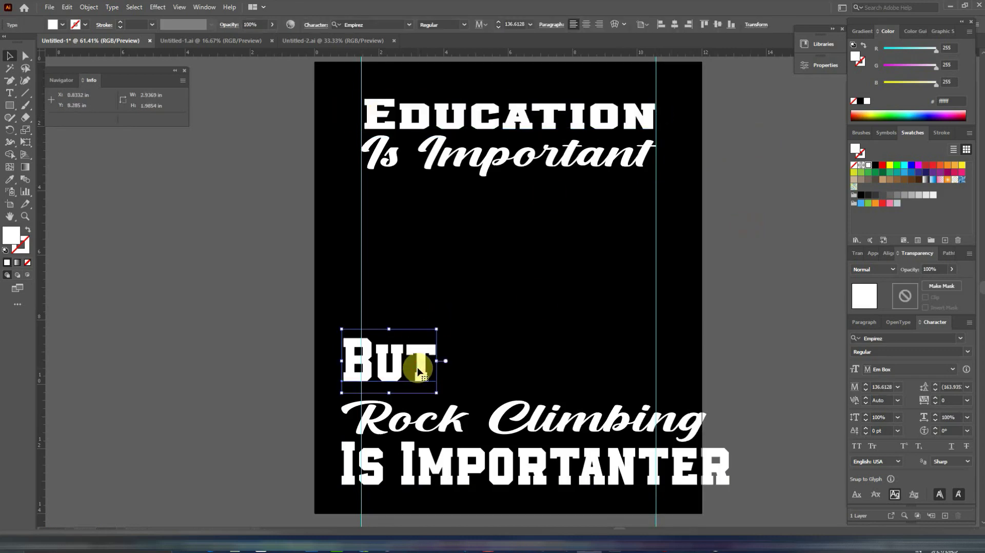
click(522, 24)
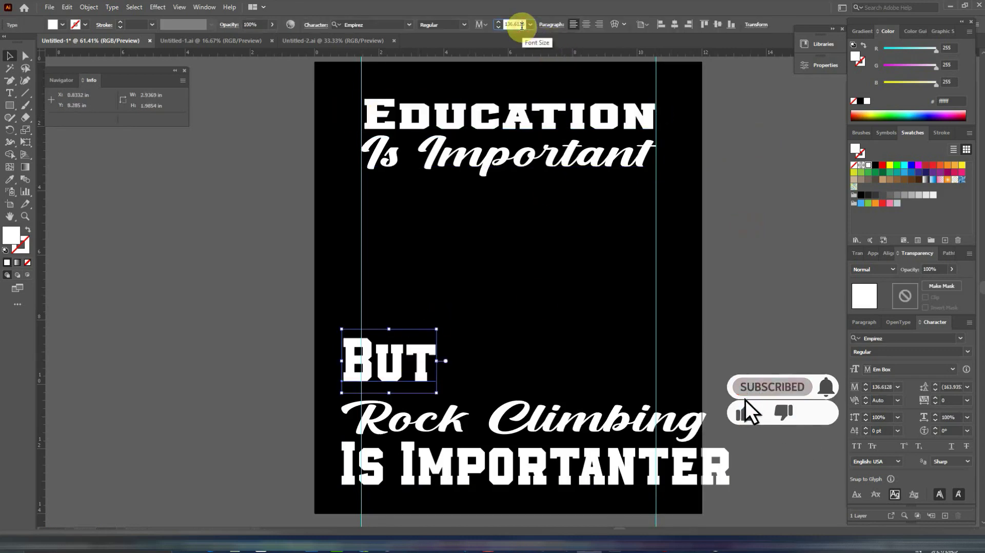
text(84)
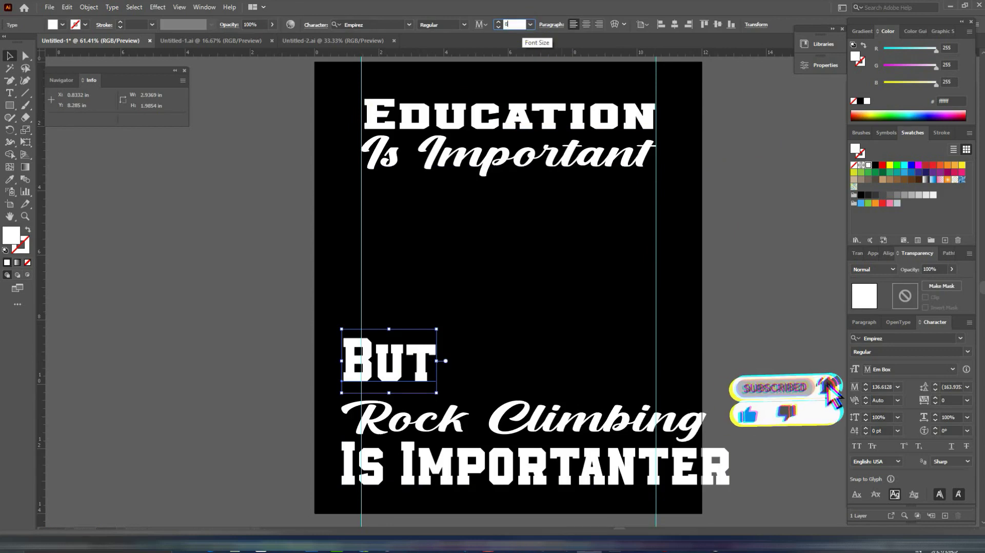
key(Return)
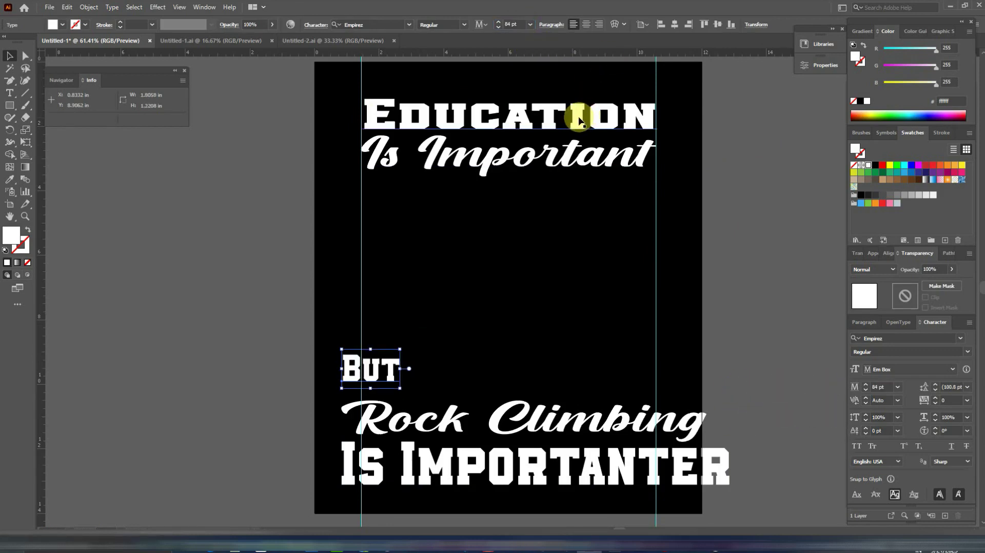
- Center the But line horizontally on the Education line, using Education as the key object
shift+click(578, 117)
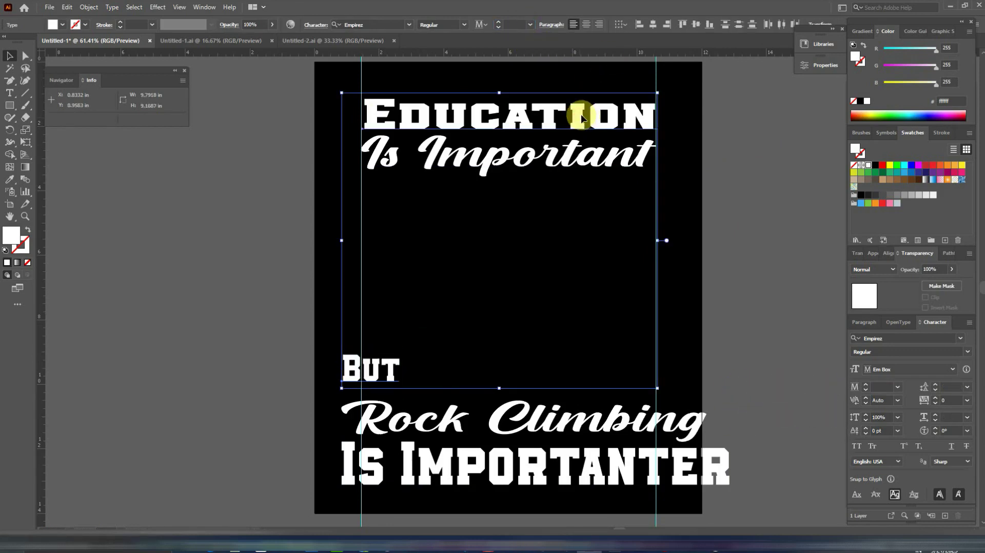
click(547, 118)
click(651, 26)
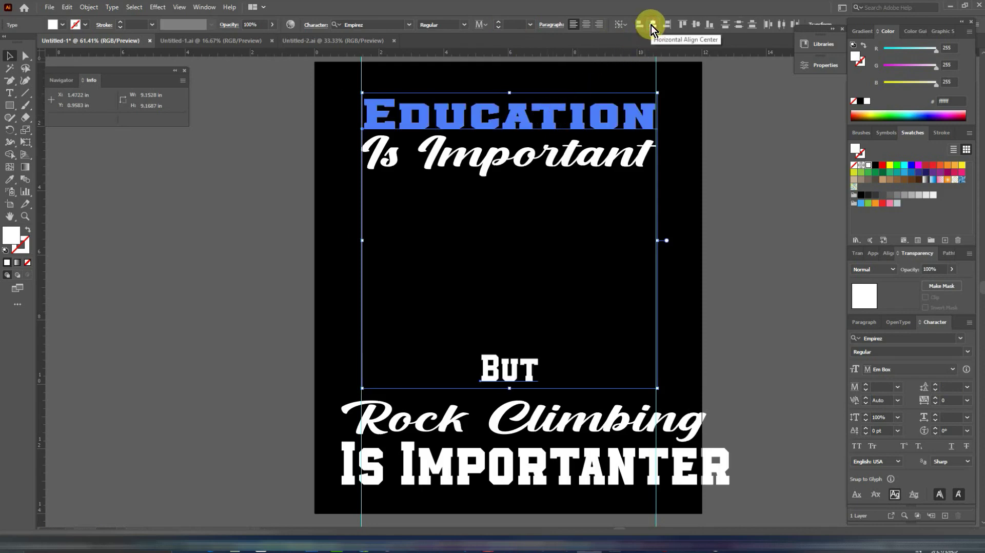
click(722, 251)
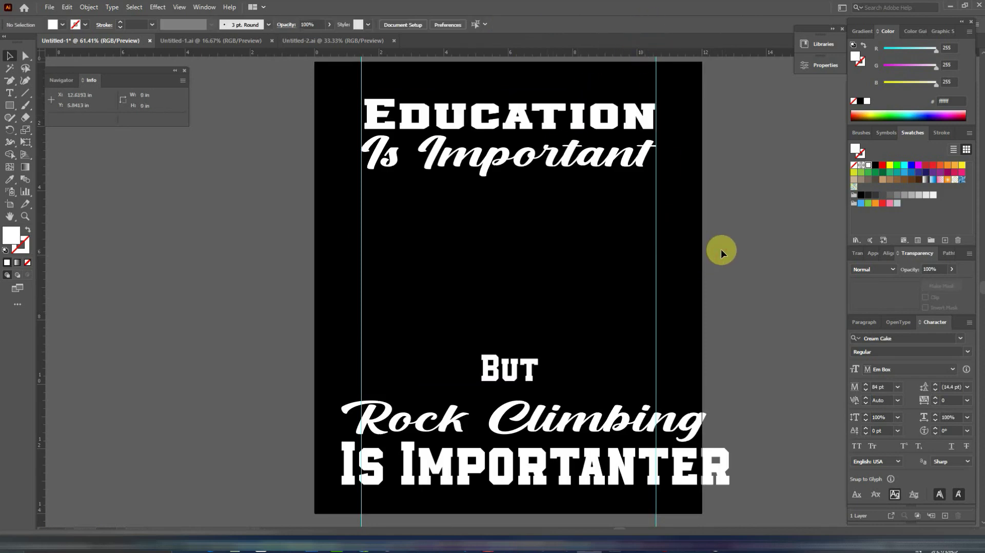
- Set the Rock Climbing line's font size to 92 pt and fit it between the two guides
click(641, 420)
click(522, 25)
text(92)
key(Return)
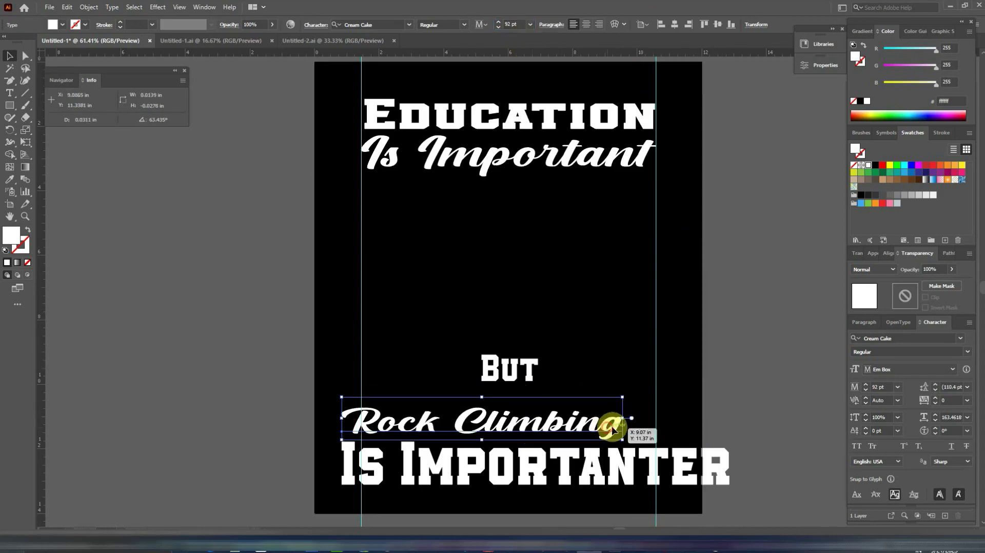
triple_click(653, 420)
- Set the Is Importanter line's font size to 84 pt and fit it between the guides directly below Rock Climbing
click(534, 451)
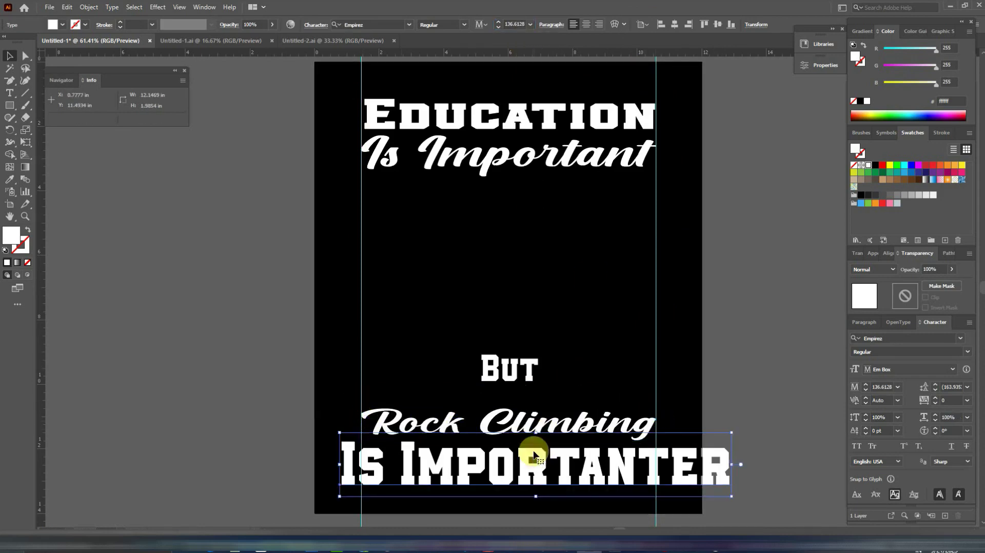
click(513, 25)
text(84)
key(Return)
drag(550, 479, 656, 461)
drag(510, 438, 510, 438)
click(750, 426)
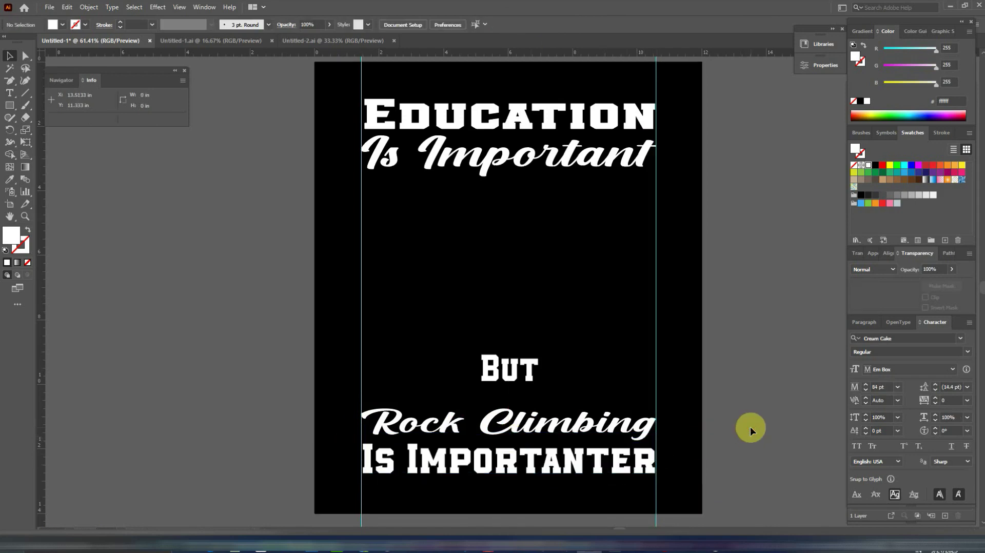
- Move the But line straight down so it sits directly above Rock Climbing
click(647, 427)
drag(513, 376, 513, 393)
click(744, 390)
key(ctrl+minus)
key(ctrl+minus)
key(ctrl+minus)
key(ctrl+minus)
key(ctrl+minus)
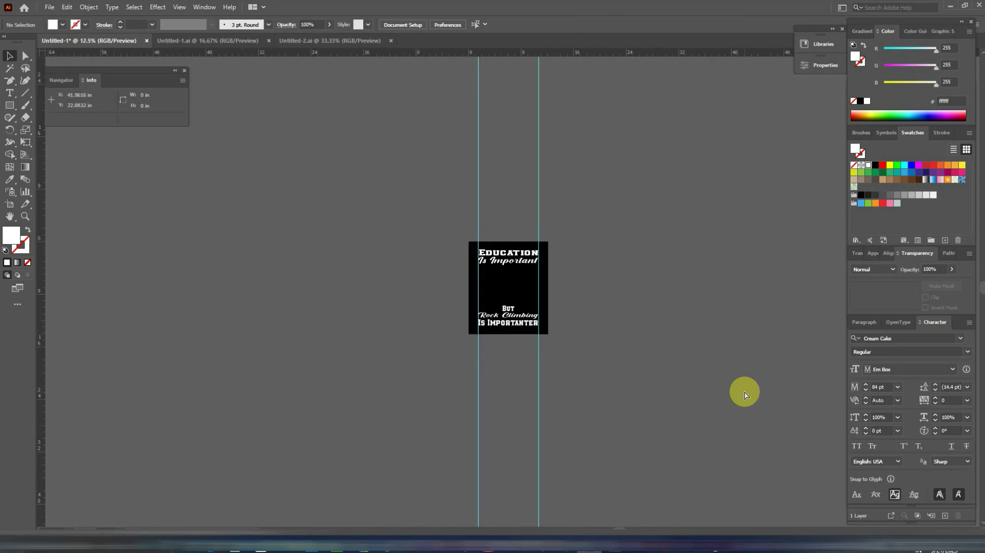
- Place two horizontal guides, one along the upper edge and one along the lower edge of the But text
key(ctrl+plus)
key(ctrl+plus)
key(ctrl+plus)
key(ctrl+plus)
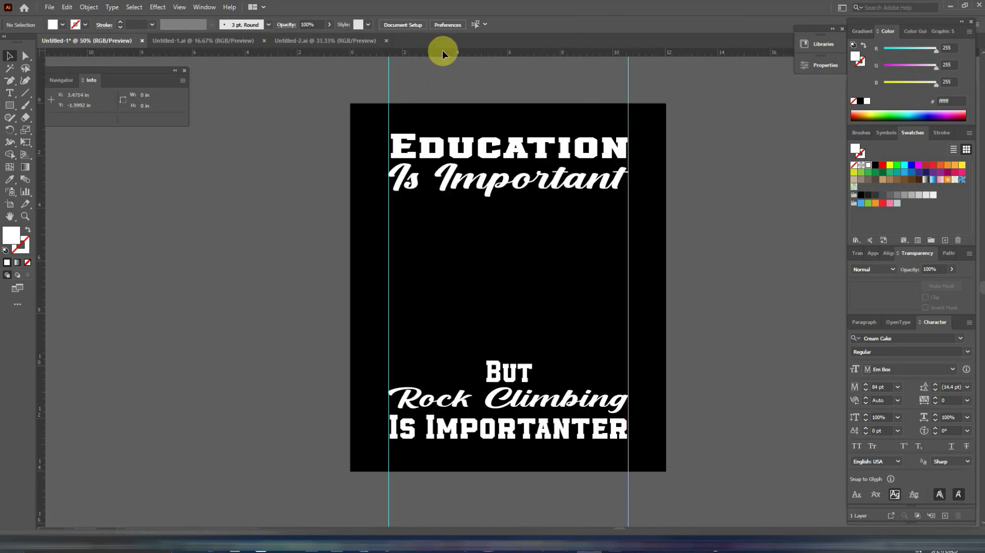
drag(461, 57, 487, 360)
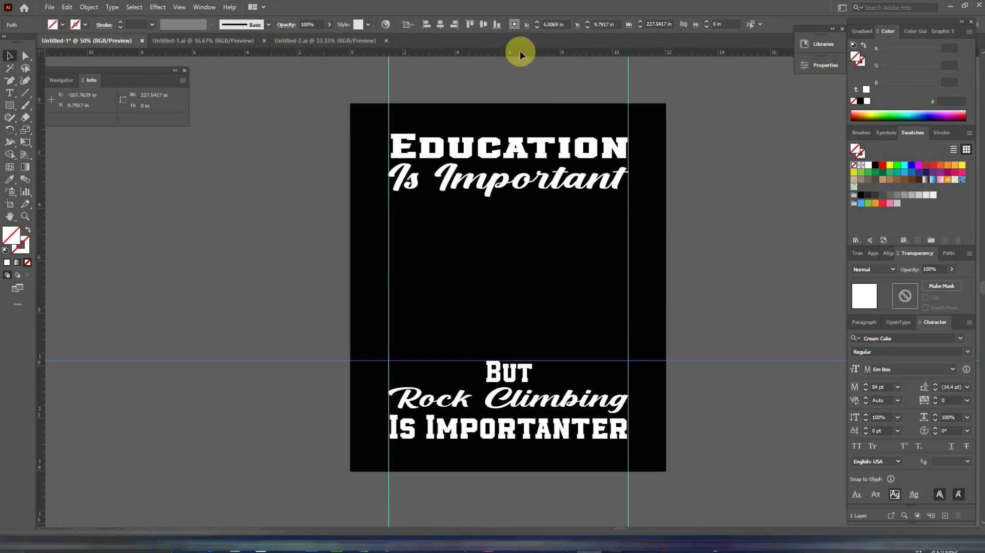
drag(519, 50, 528, 394)
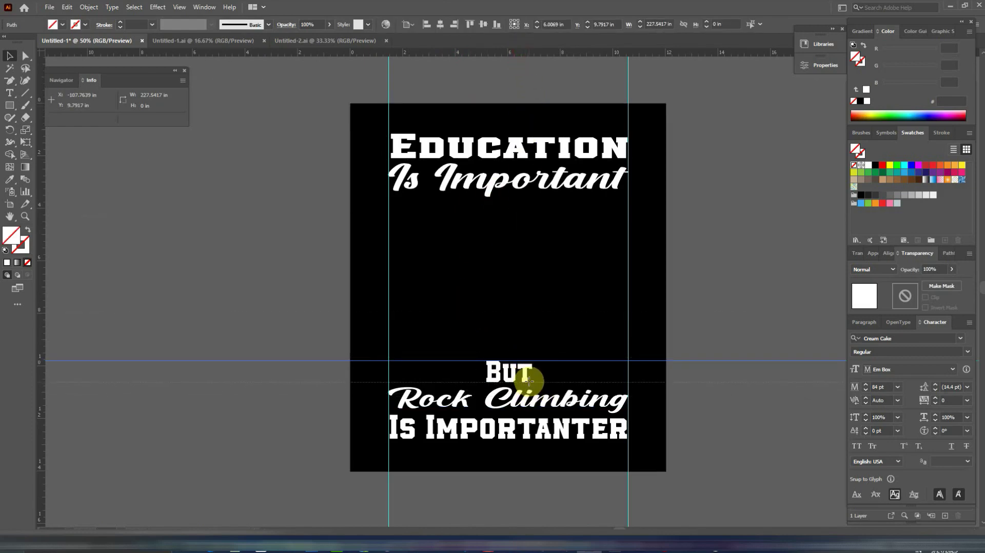
drag(529, 381, 524, 380)
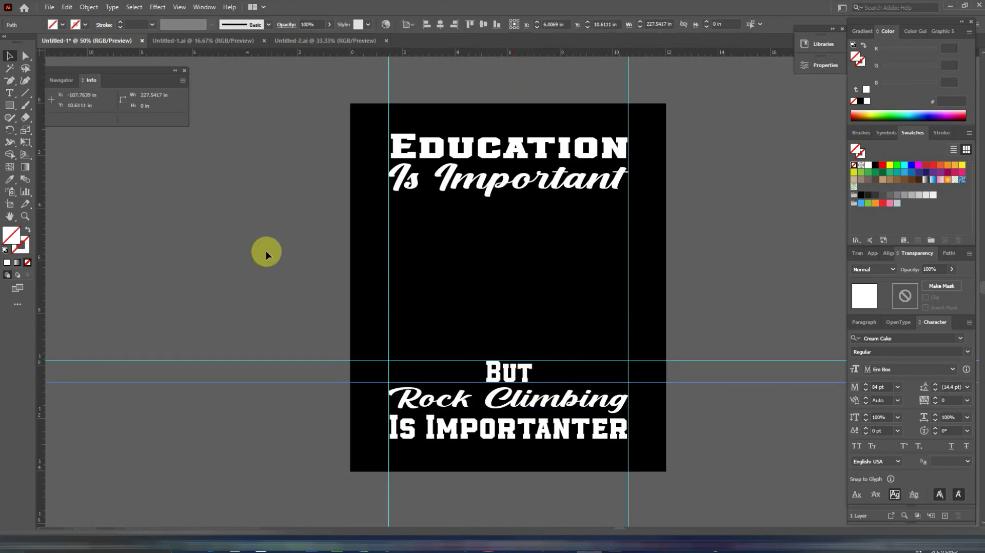
- Draw a thin white rectangle about 3.35 × 0.17 in from the left vertical guide toward But, starting at the upper horizontal guide
key(ctrl+equal)
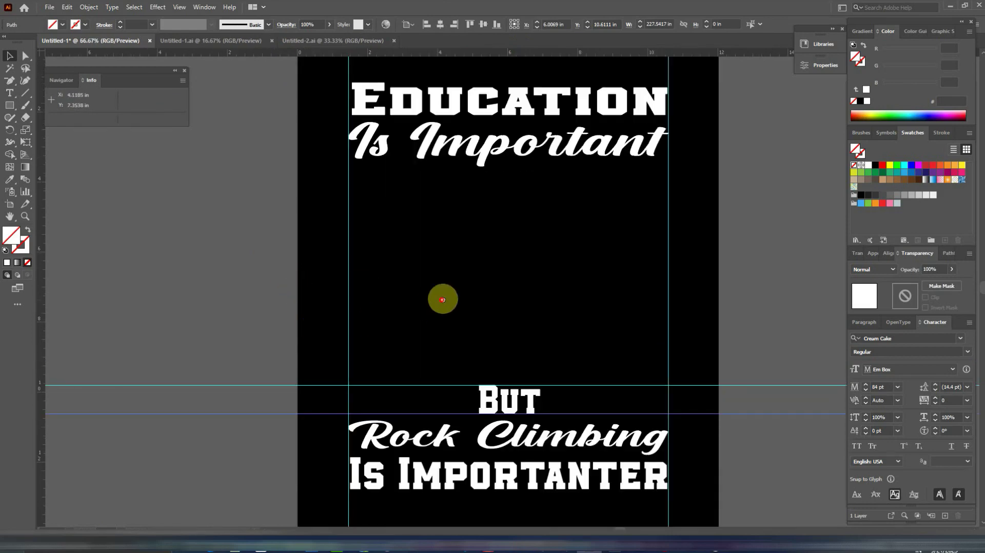
key(ctrl+equal)
drag(457, 336, 462, 221)
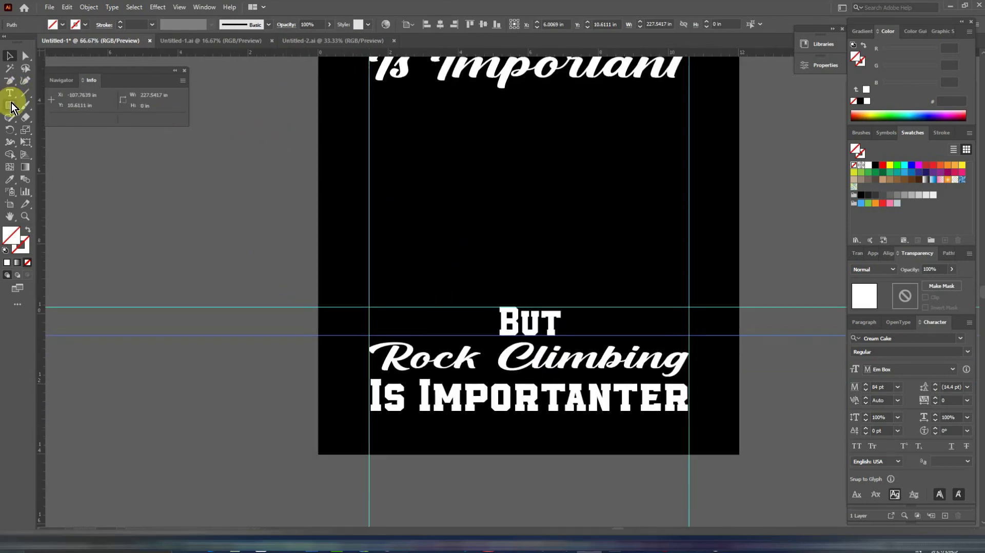
click(10, 104)
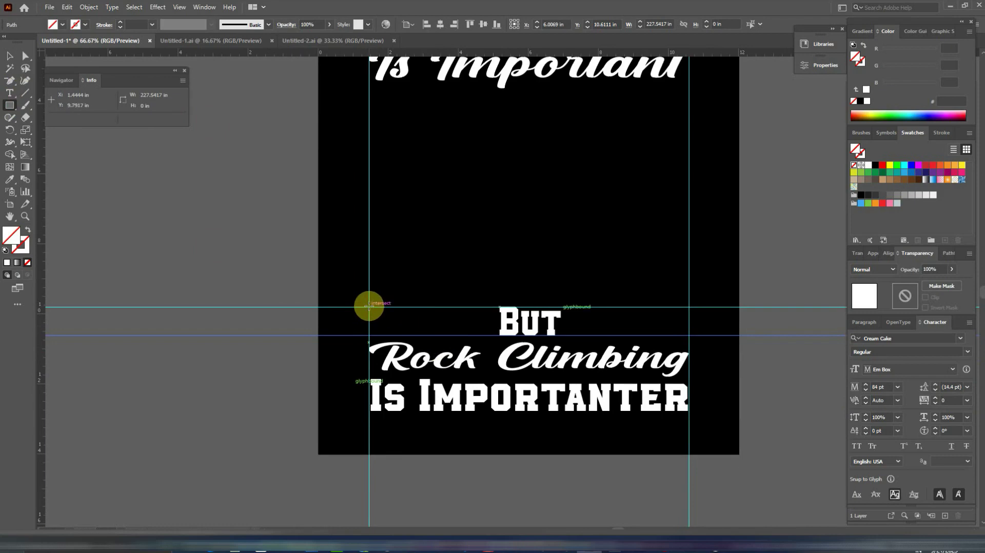
drag(369, 306, 486, 311)
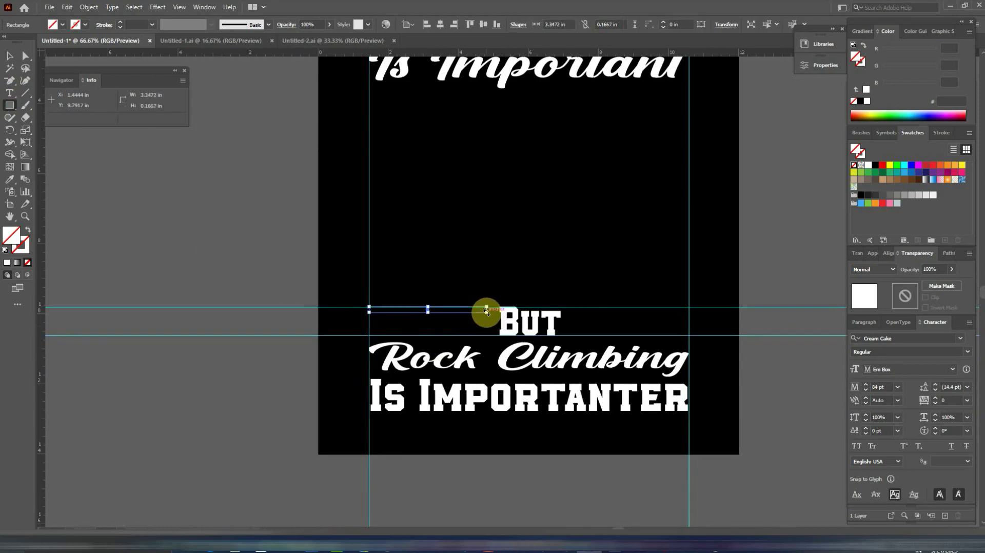
click(869, 166)
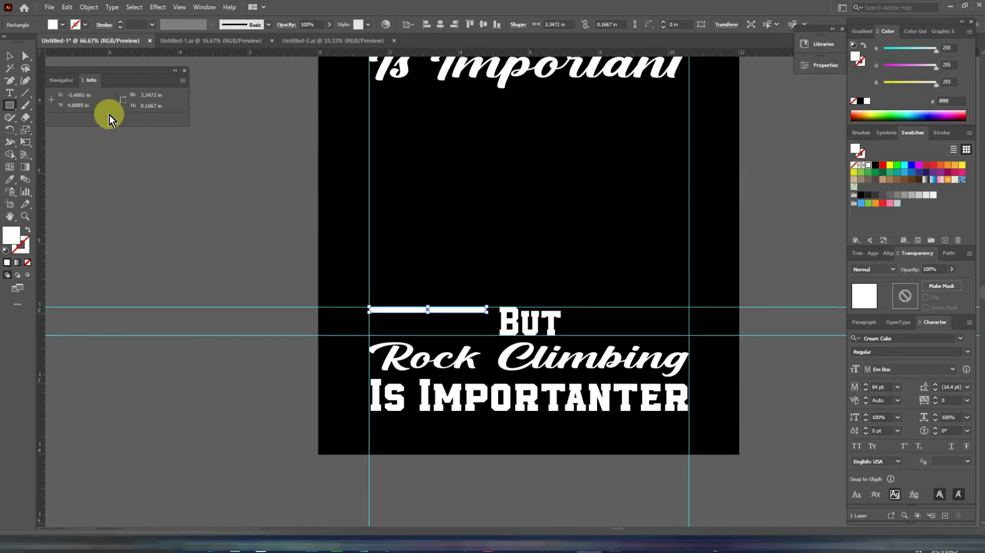
- Taper the bar's left end to a point by moving its two left corner anchors toward each other
click(26, 56)
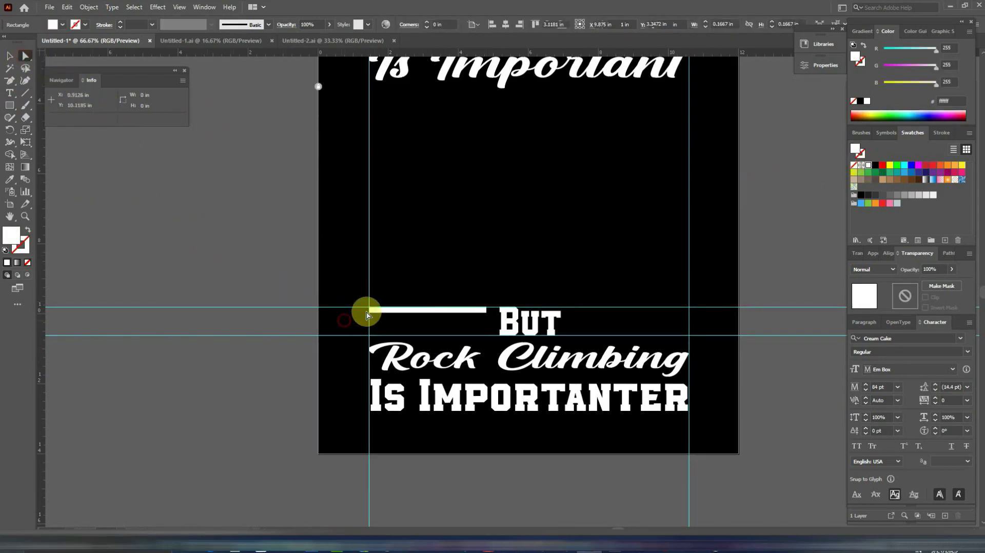
click(369, 309)
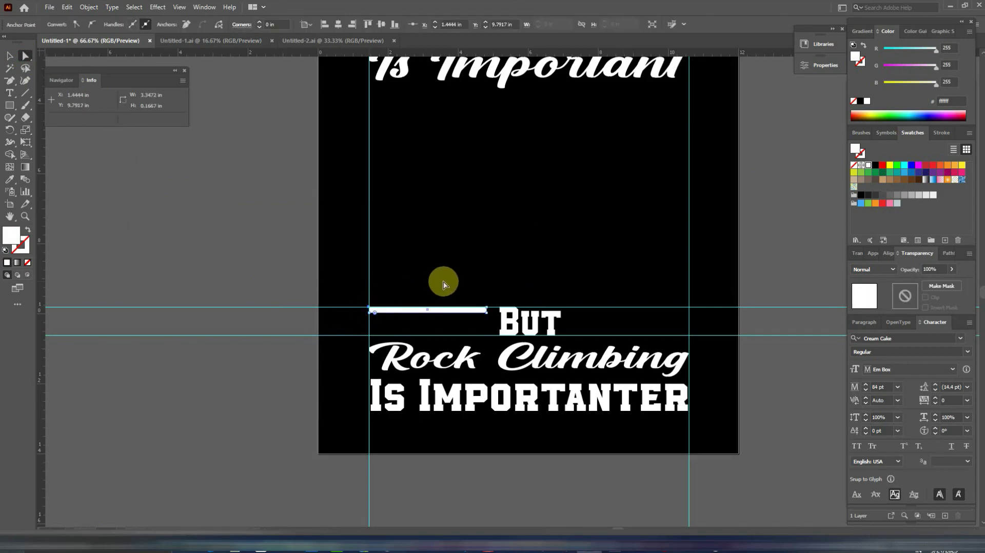
key(Down)
key(Down)
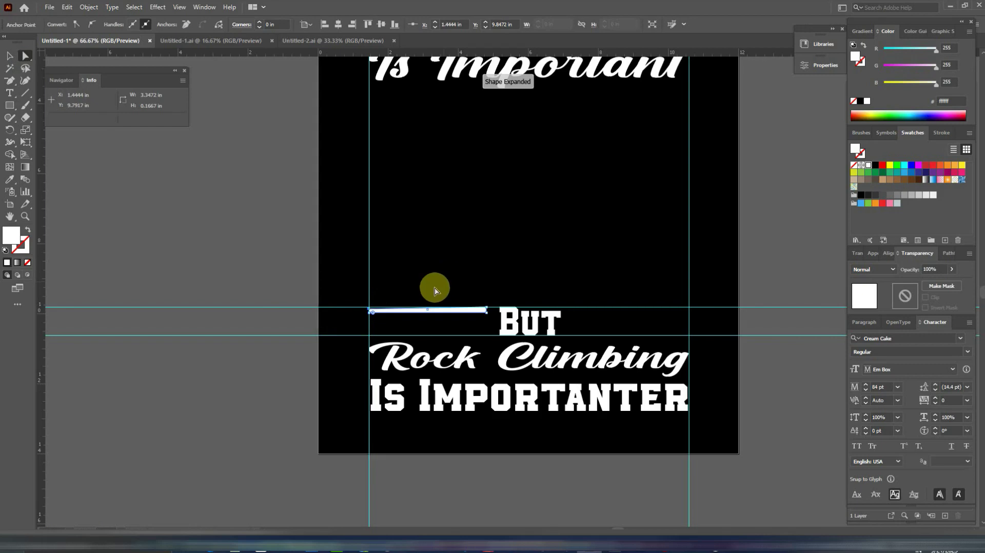
drag(368, 317, 368, 317)
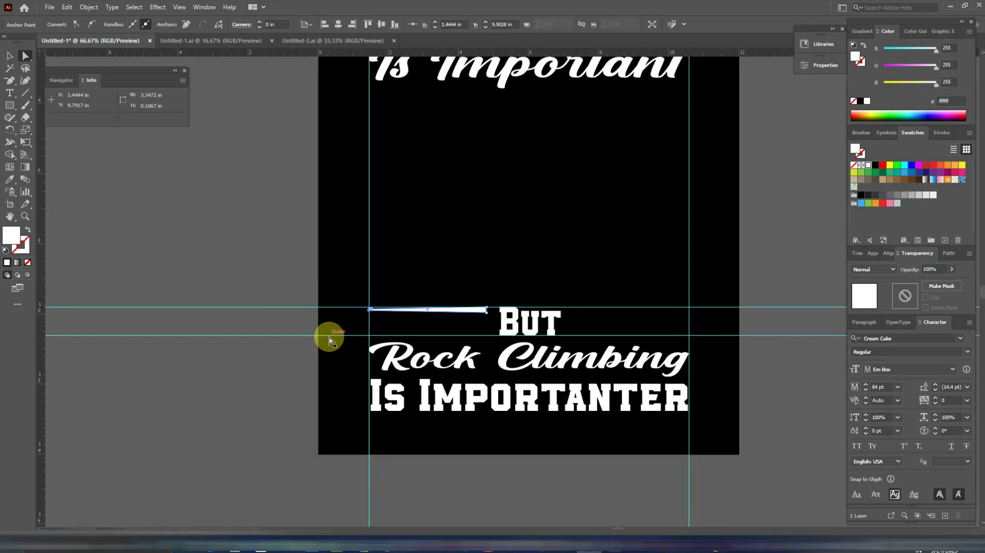
- Duplicate the tapered bar downward to build a stack of four bars matching the height of But
click(9, 56)
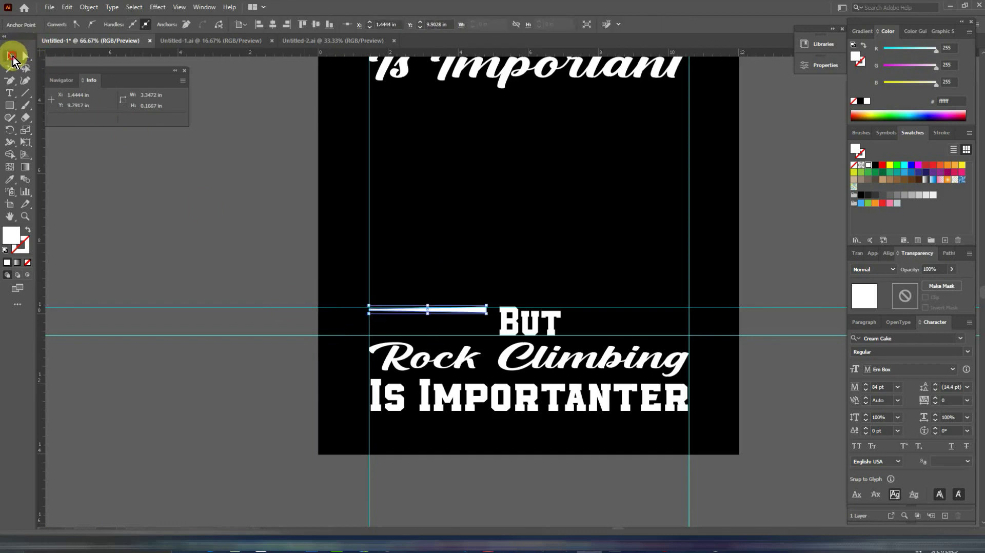
mouse_move(485, 311)
mouse_down()
mouse_move(480, 330)
mouse_move(477, 321)
mouse_up()
key(ctrl+d)
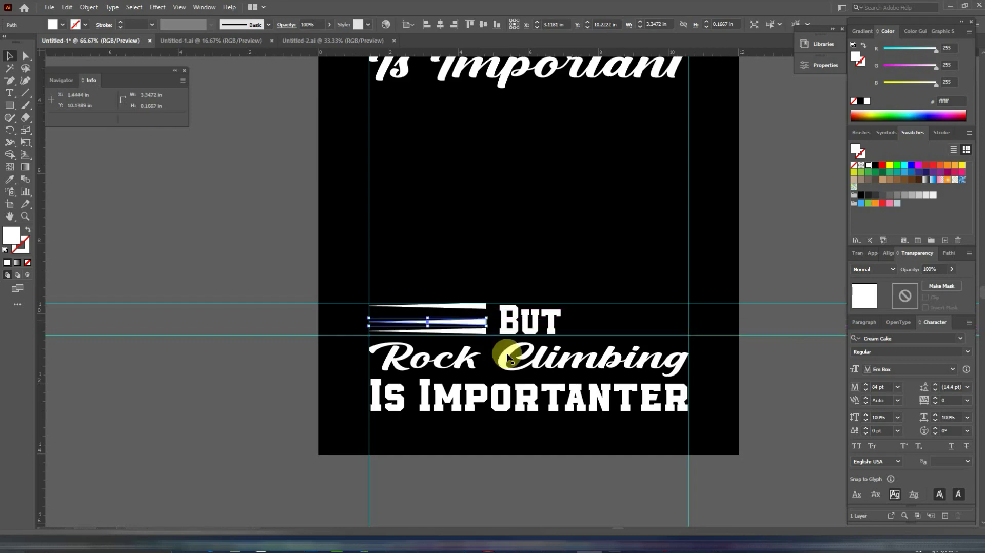
key(ctrl+d)
click(826, 403)
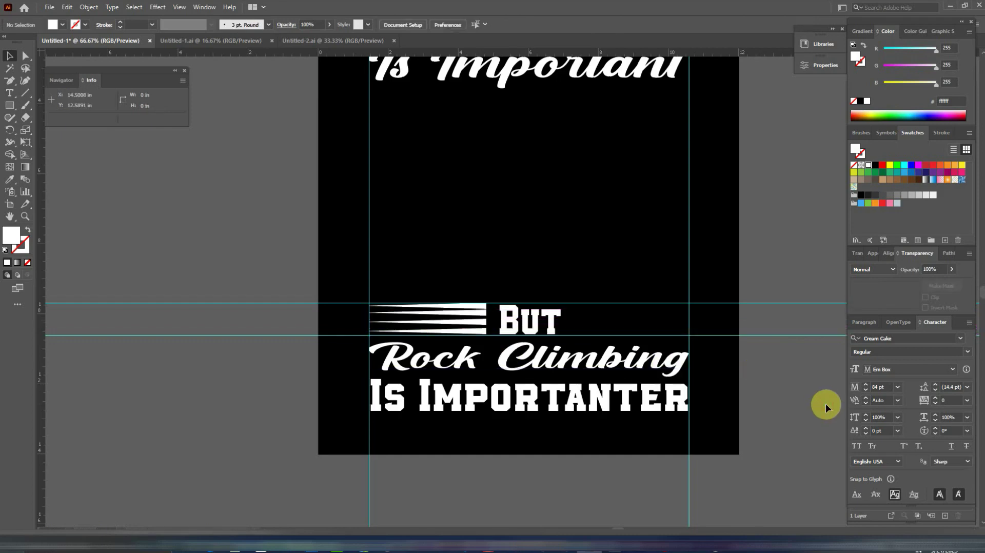
- Nudge the third bar from the top down slightly to even out the spacing of the stack
click(485, 322)
key(Down)
key(Down)
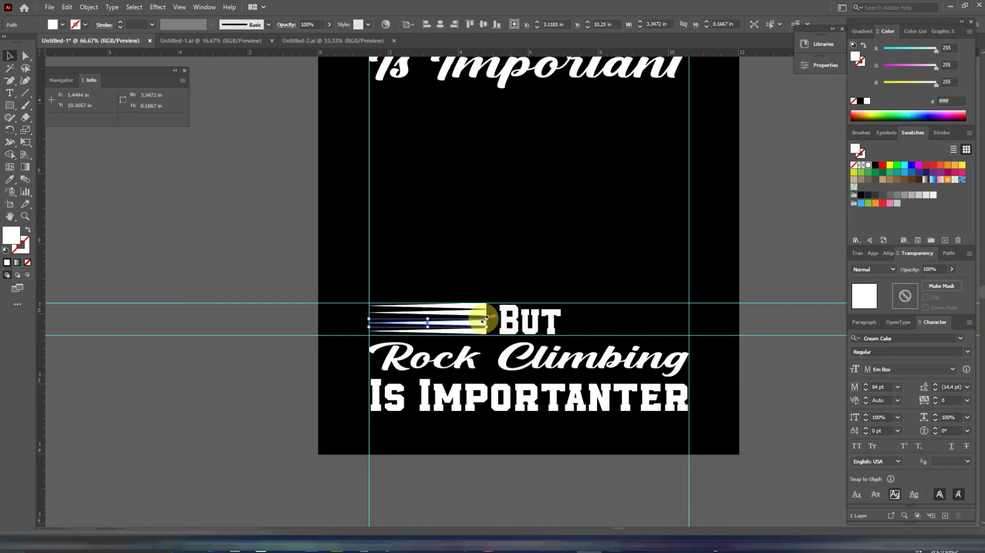
click(288, 345)
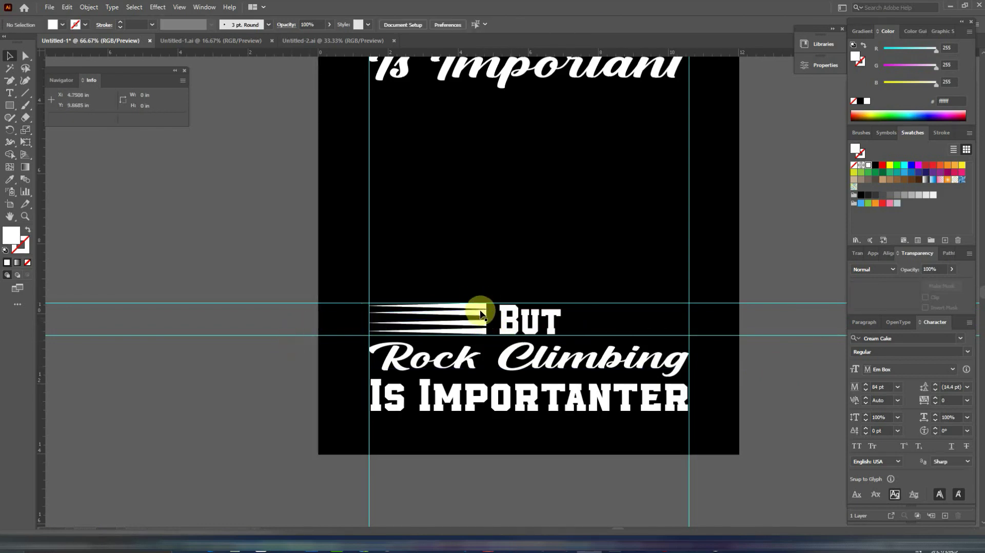
click(804, 286)
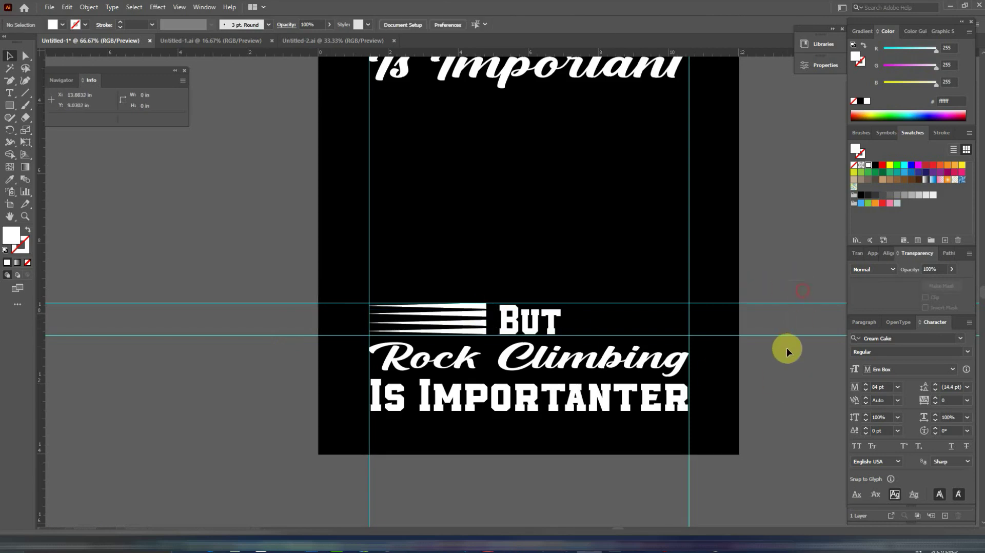
key(ctrl+z)
key(ctrl+z)
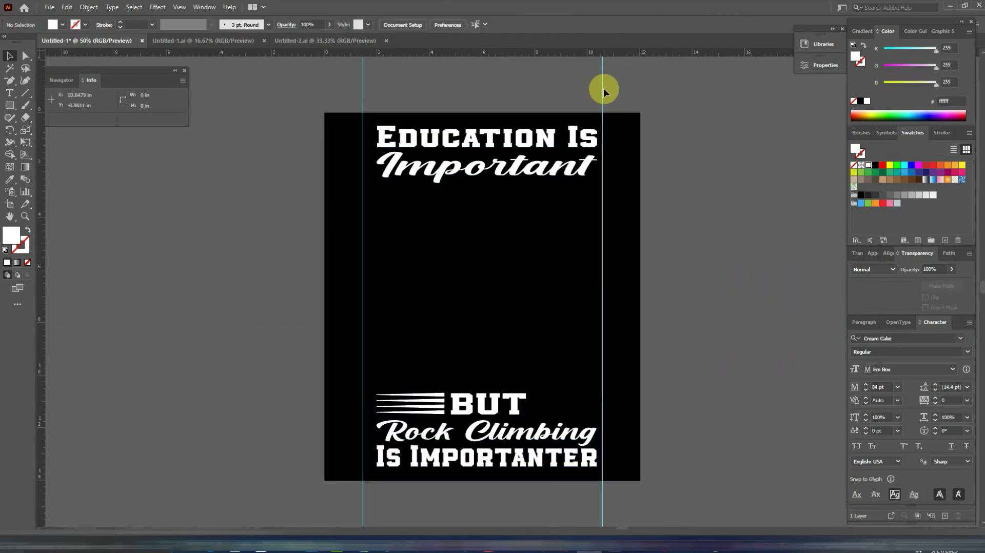
- Clear both vertical guides from the artboard
click(602, 90)
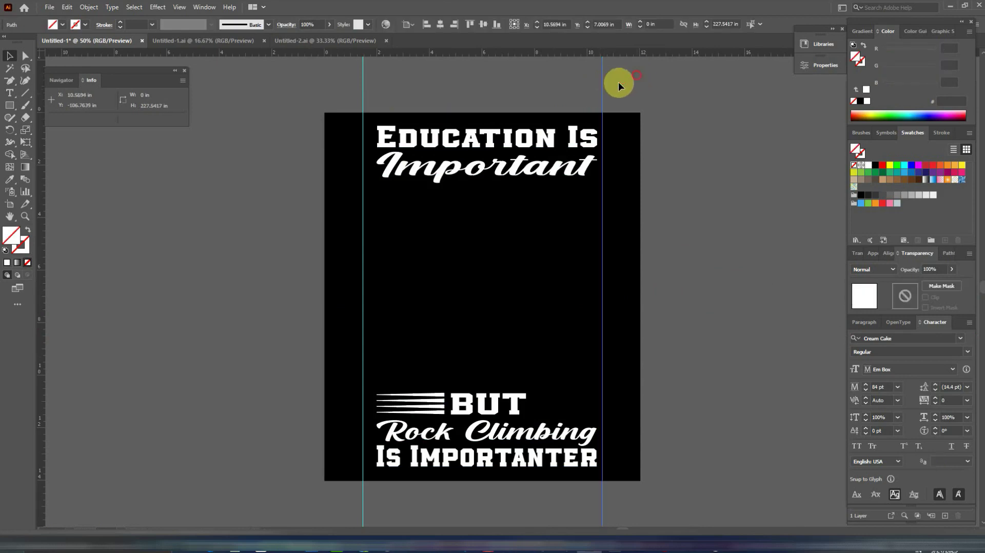
key(Delete)
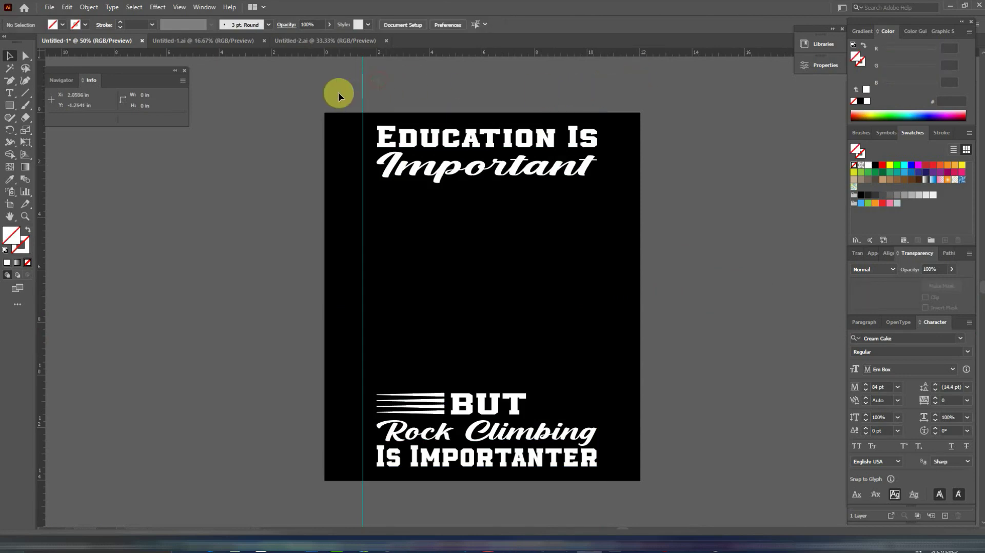
key(ctrl+semicolon)
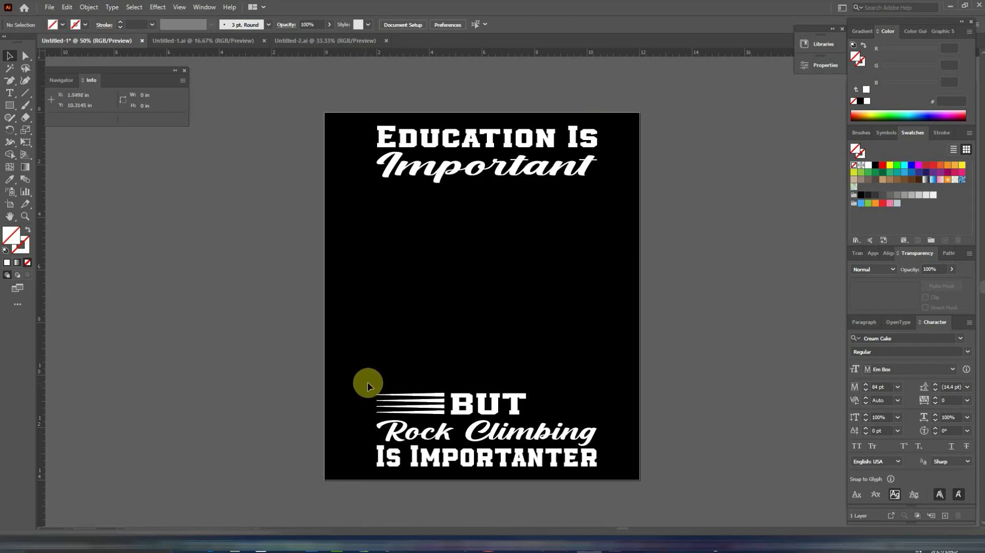
- Copy the tapered bar group to the right side of BUT and reflect the copy across the vertical axis
click(440, 395)
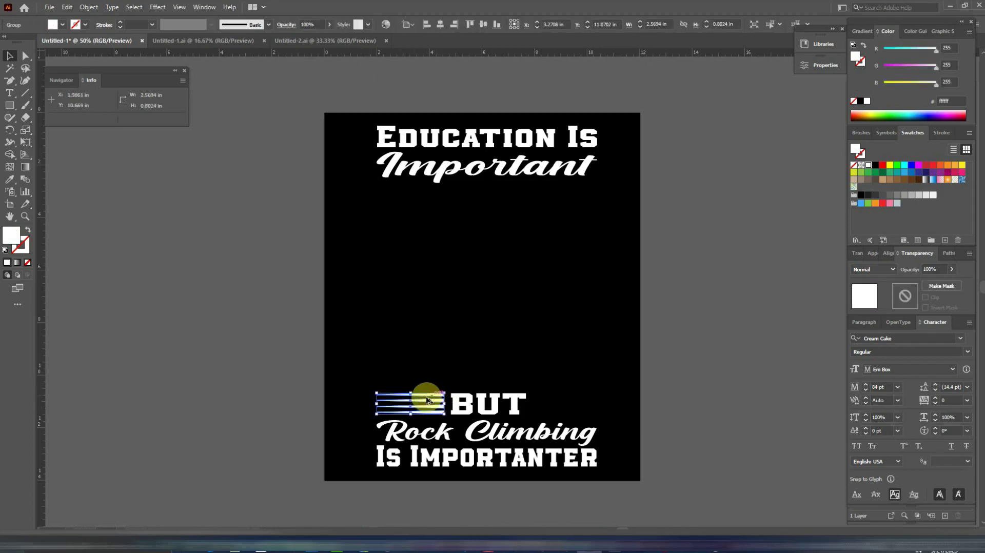
drag(425, 400, 582, 405)
right_click(582, 405)
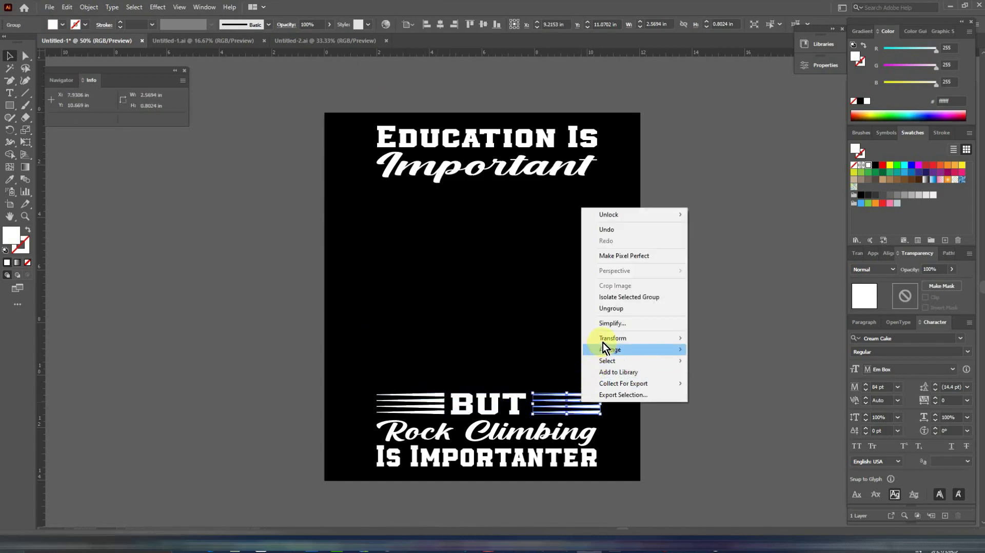
mouse_move(604, 339)
click(710, 377)
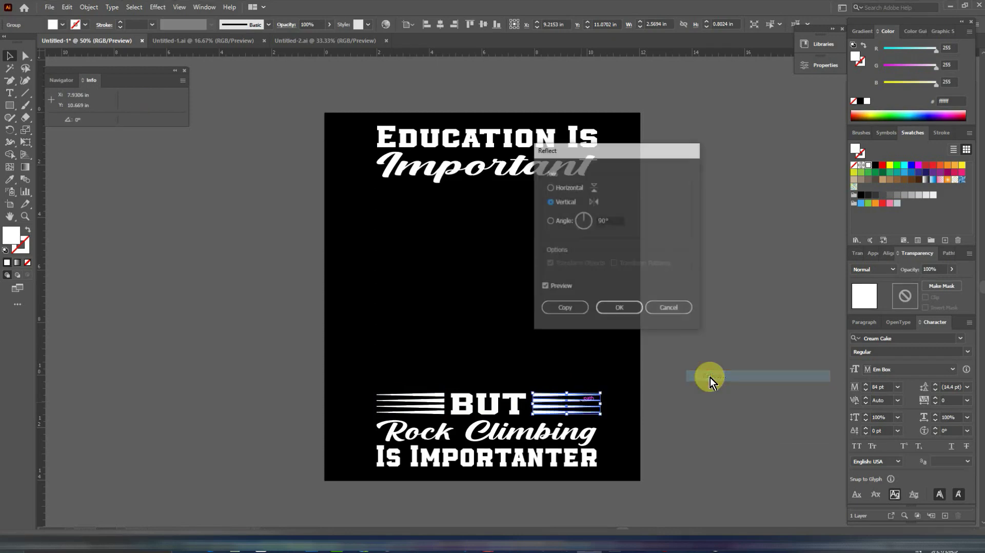
click(630, 308)
click(138, 223)
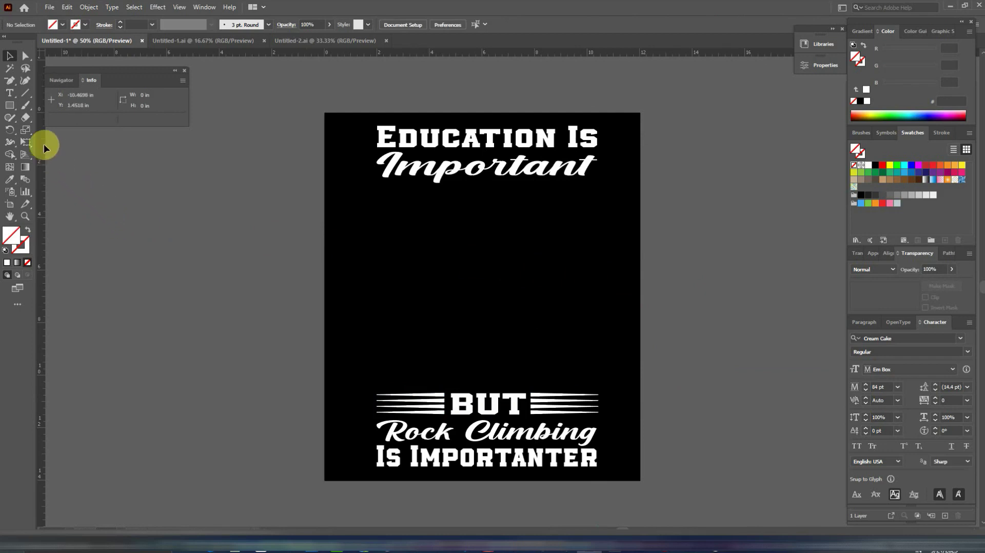
- Draw a rectangle about 8.35 × 0.92 in below Important, matching the text width, and fill it white
click(13, 108)
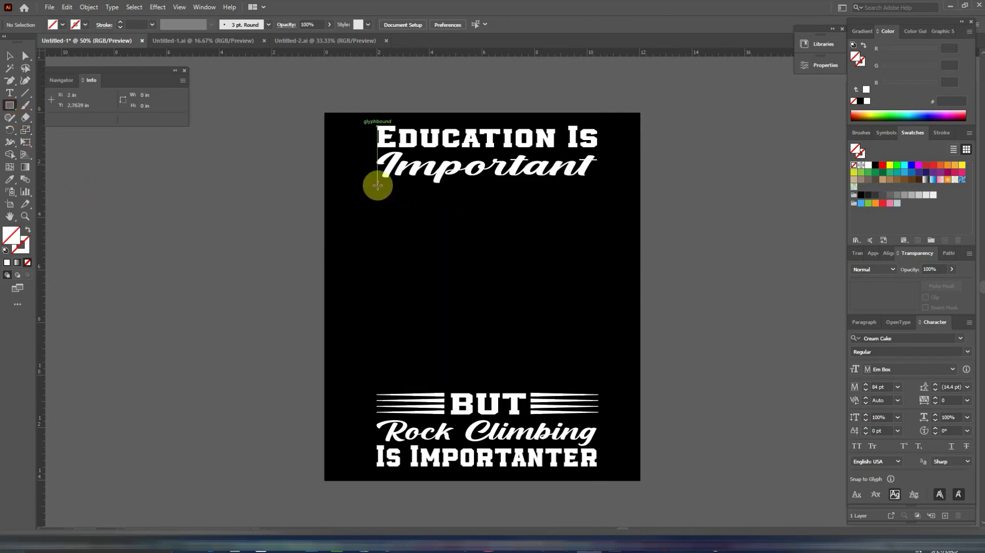
drag(377, 183, 596, 207)
key(v)
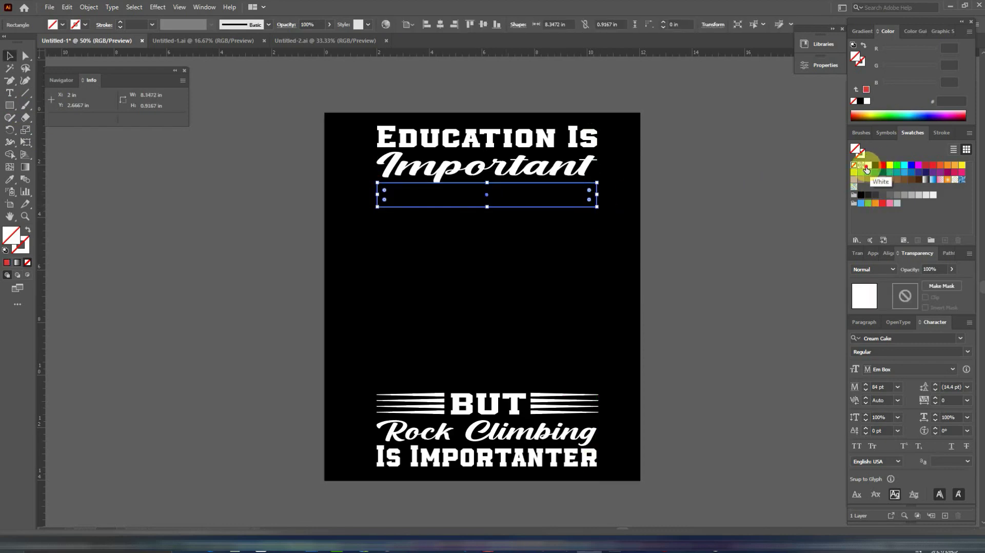
click(868, 165)
- Duplicate the white rectangle directly below itself and repeat the copy to form a stack of six adjoining stripes
drag(486, 196, 488, 222)
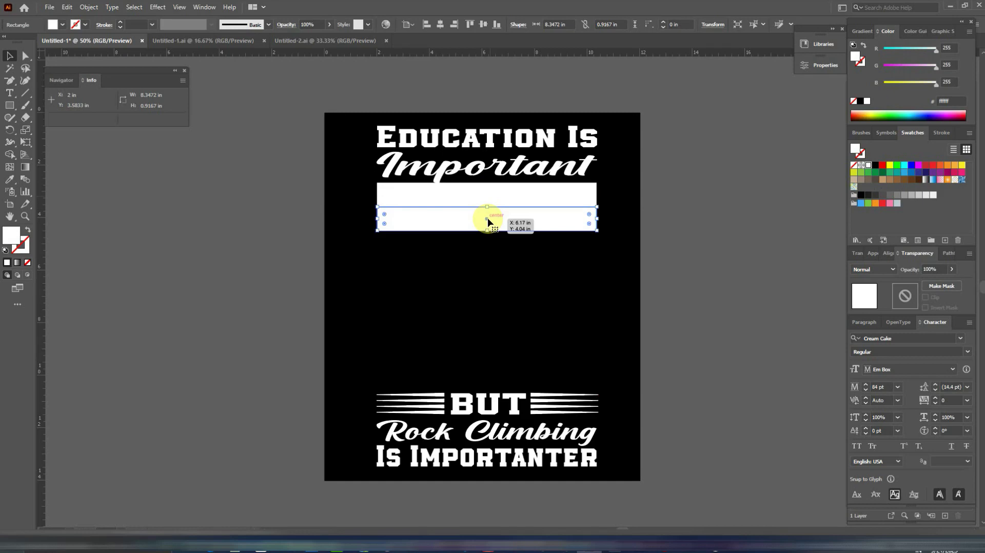
key(ctrl+d)
key(ctrl+d)
key(ctrl+d)
key(ctrl+d)
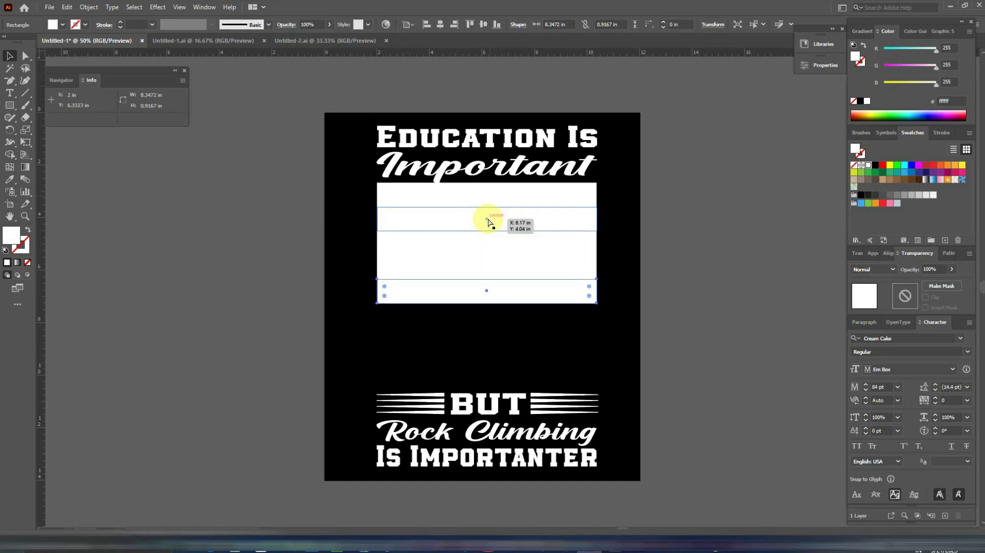
click(168, 284)
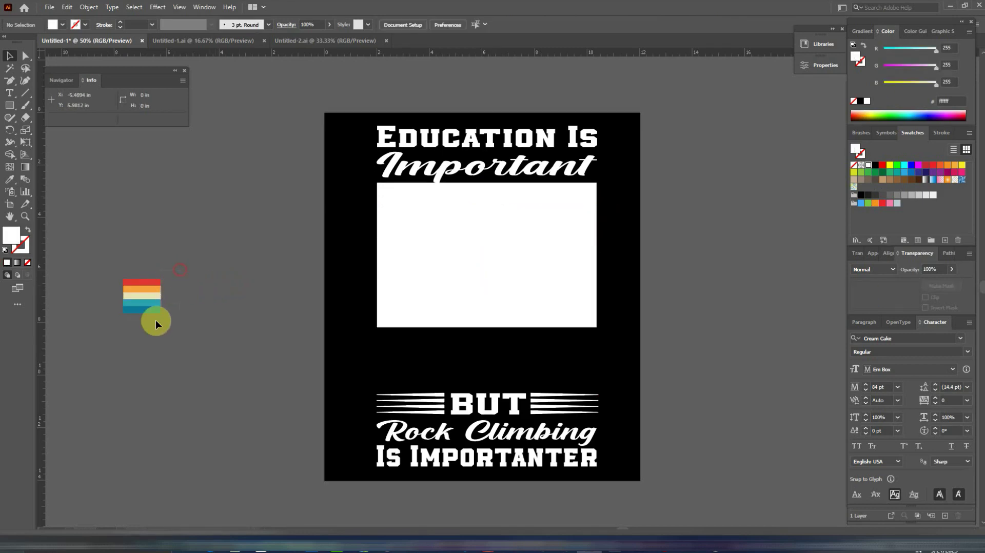
- Bring the five-color palette closer to the artboard and fill the top stripe with its red using the Eyedropper
drag(145, 299, 269, 251)
click(421, 197)
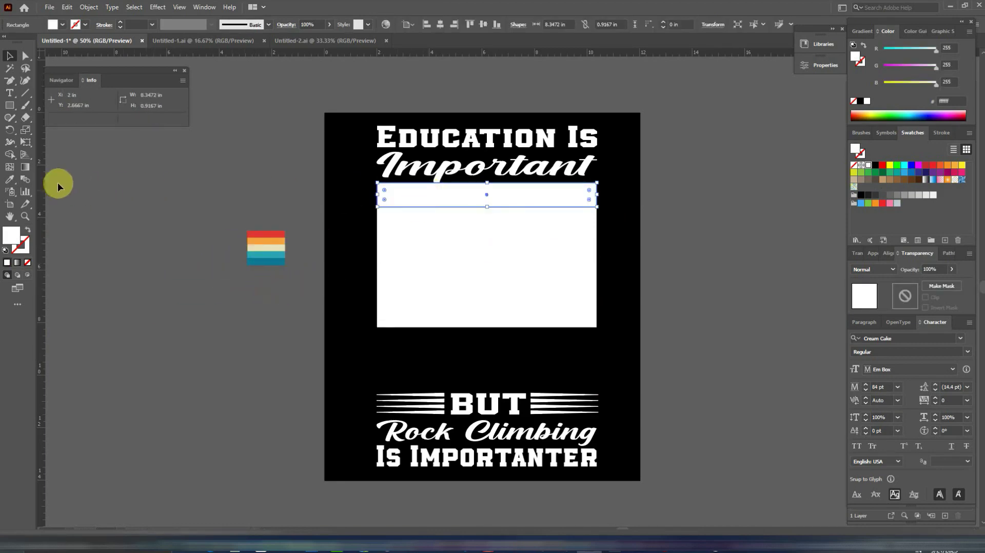
click(10, 179)
click(277, 234)
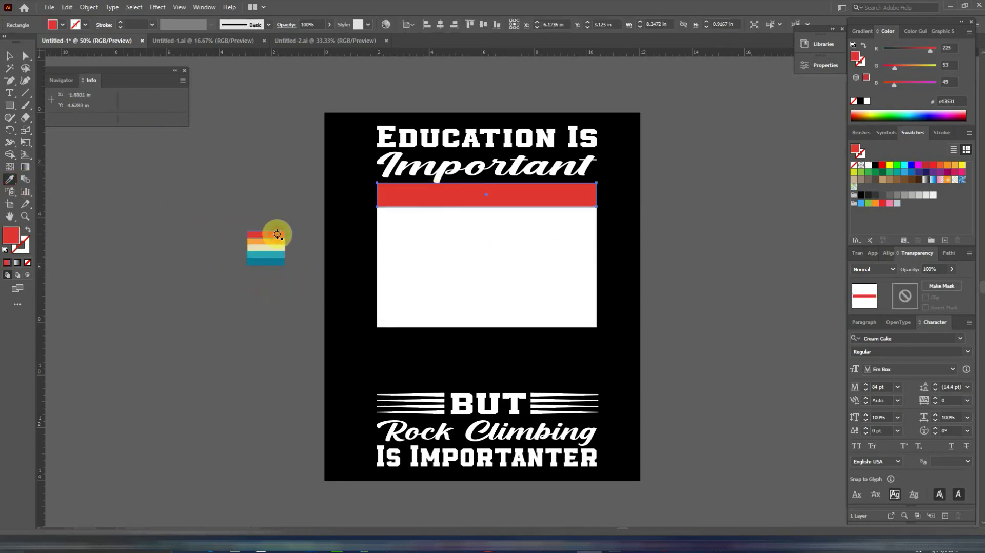
- Fill the second stripe with the palette's cream color using the Eyedropper
click(9, 55)
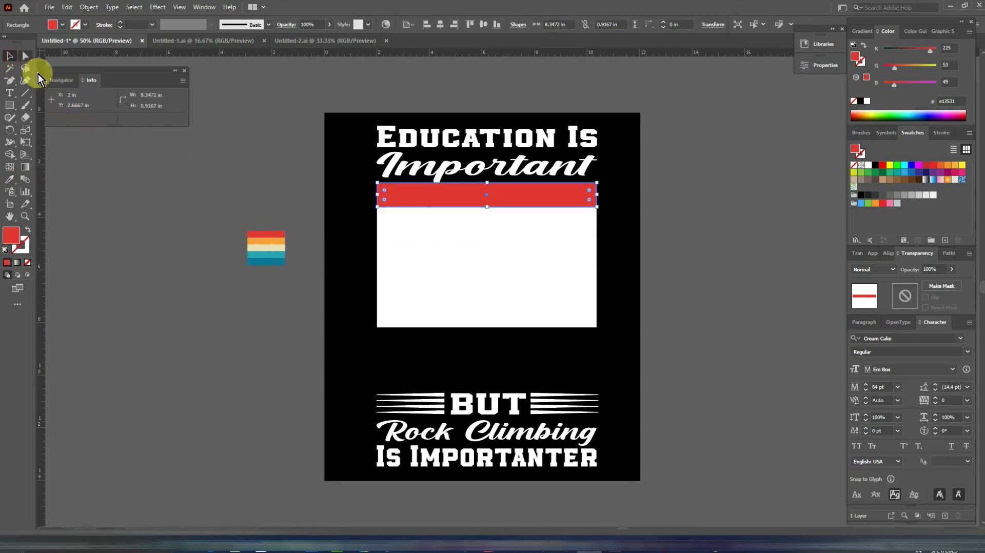
click(388, 228)
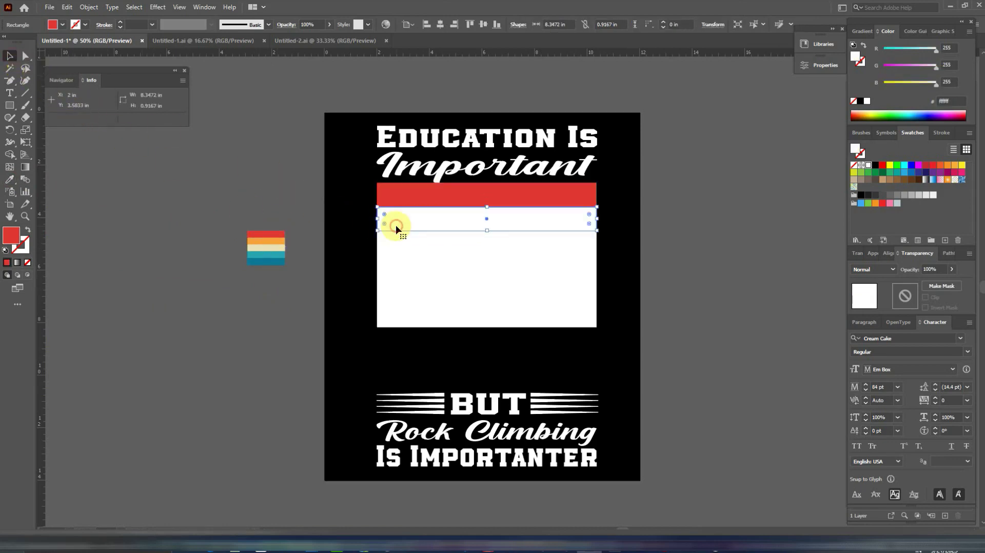
click(10, 179)
click(280, 243)
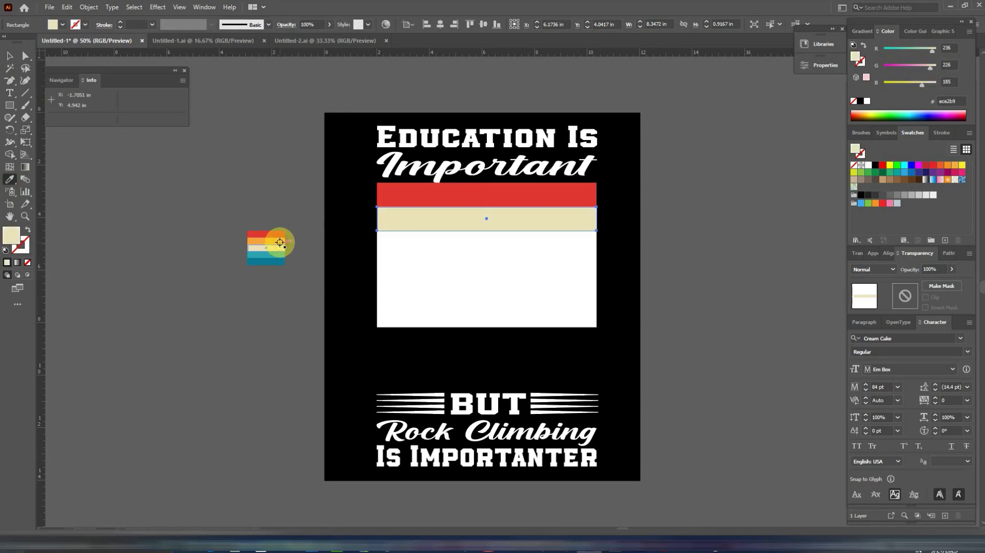
- Fill the third stripe with the palette's cream color using the Eyedropper
click(9, 55)
click(388, 244)
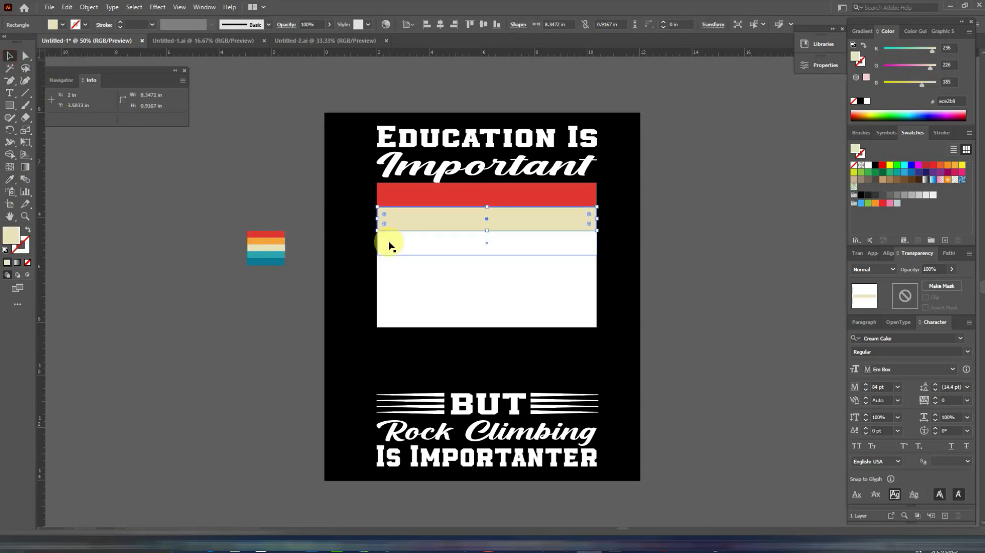
click(10, 179)
click(274, 248)
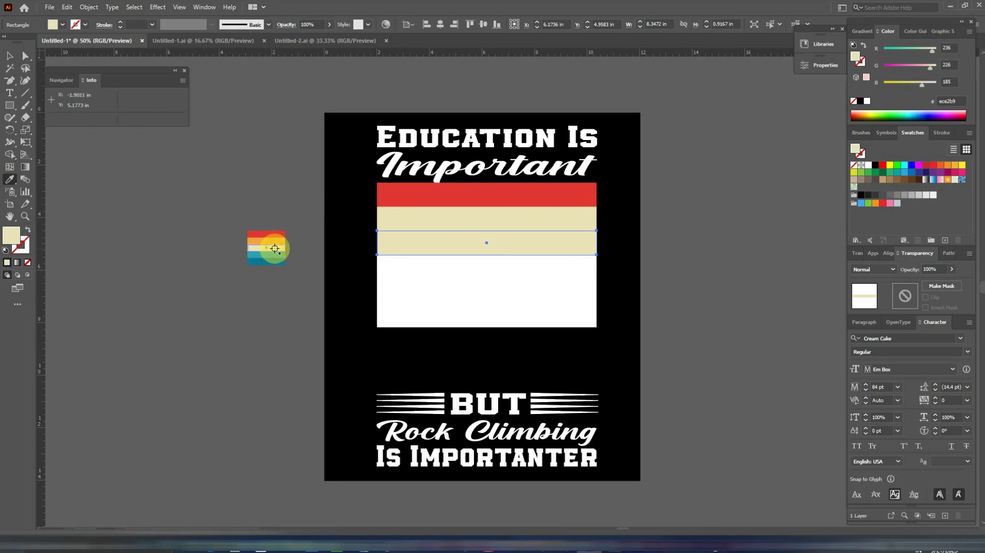
- Refill the second stripe with the palette's orange using the Eyedropper
key(ctrl+1)
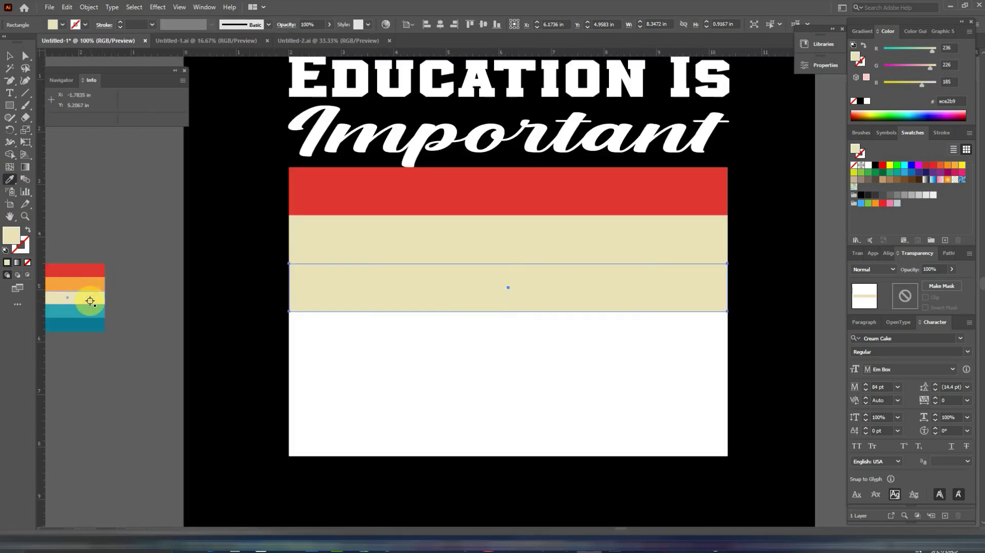
drag(90, 301, 293, 303)
click(10, 55)
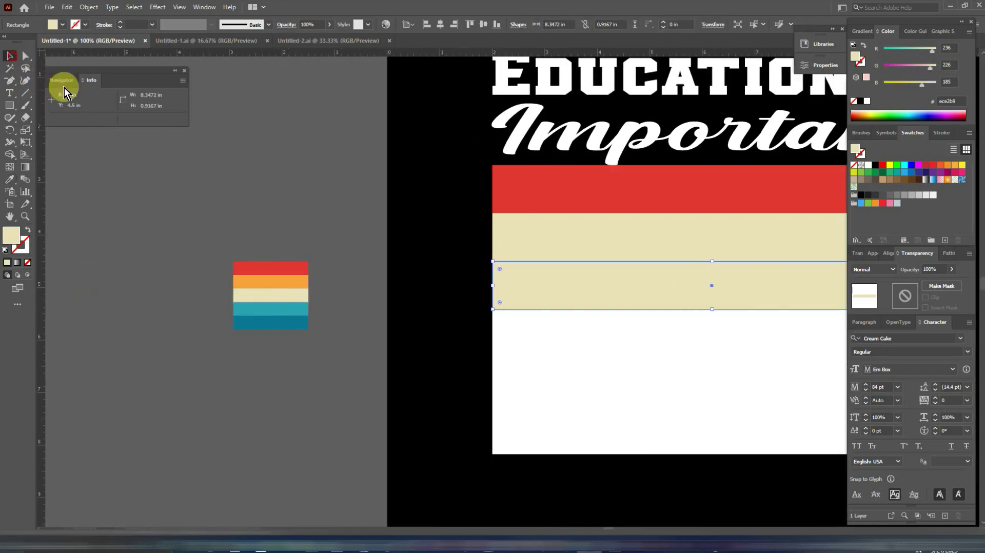
click(561, 235)
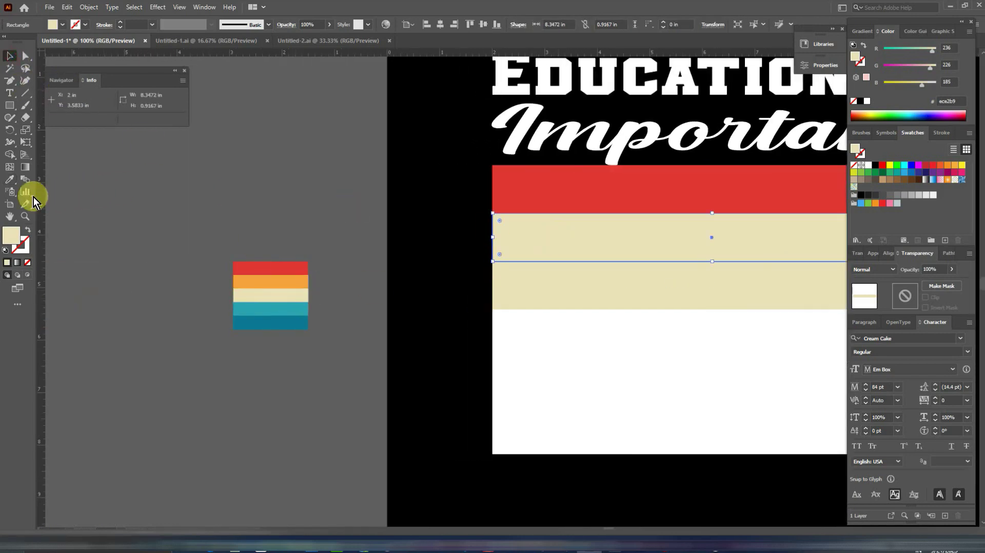
click(9, 179)
click(269, 284)
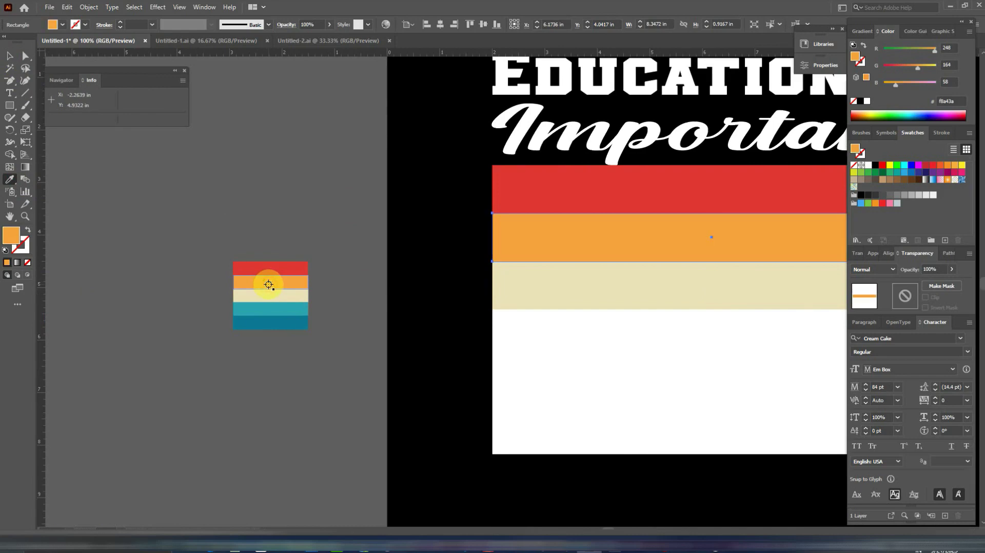
- Fill the fourth stripe with the palette's light teal and the fifth with its dark teal-blue using the Eyedropper
click(10, 55)
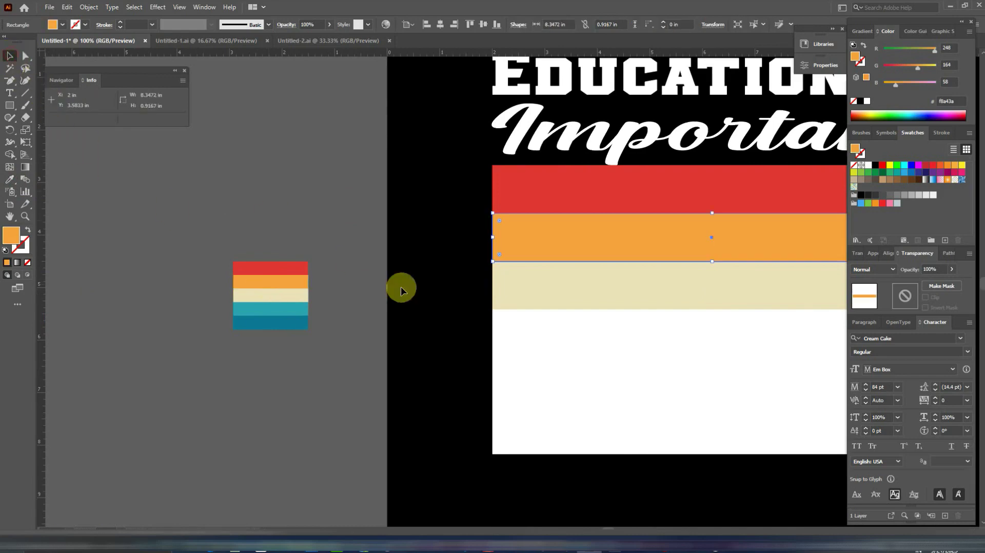
click(526, 344)
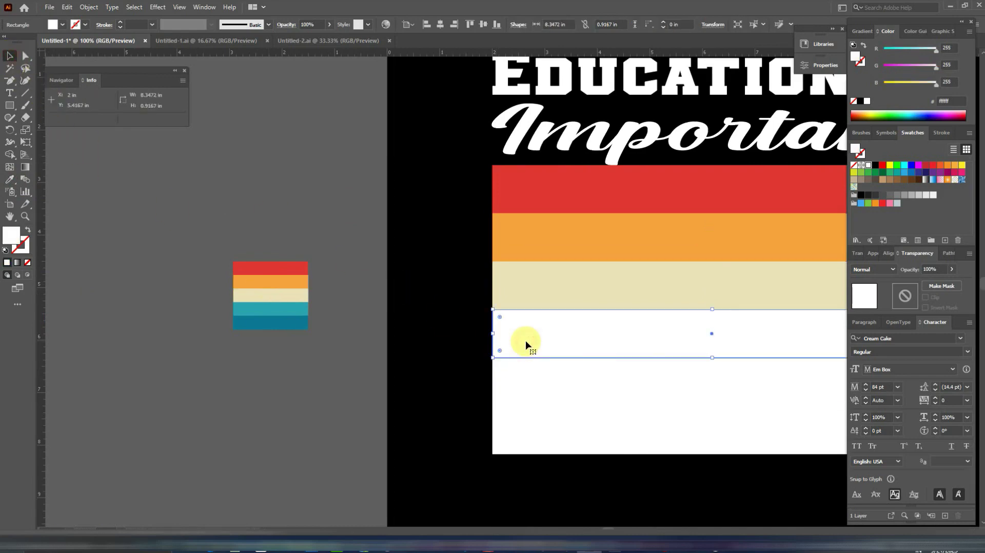
click(9, 179)
click(283, 309)
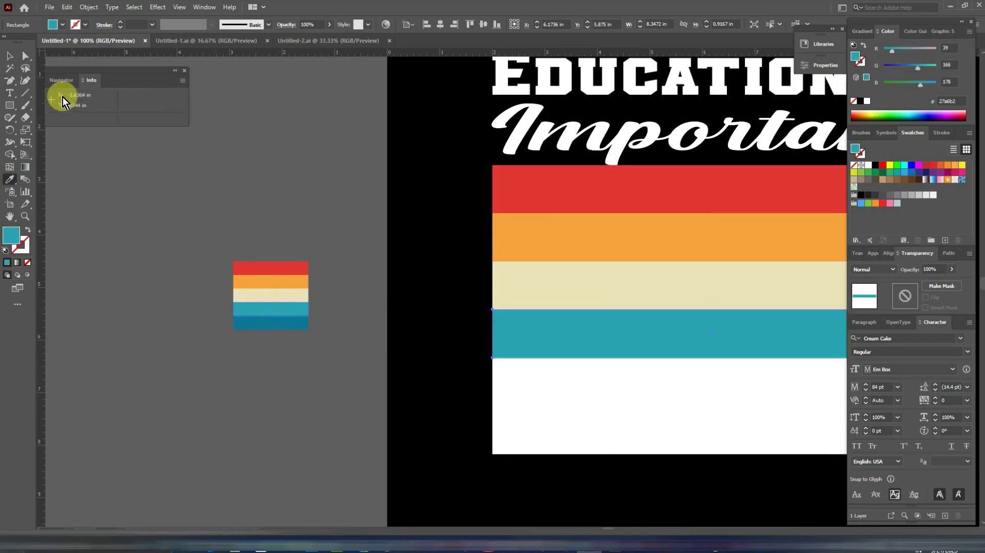
click(10, 55)
drag(495, 351, 502, 379)
click(9, 179)
click(299, 341)
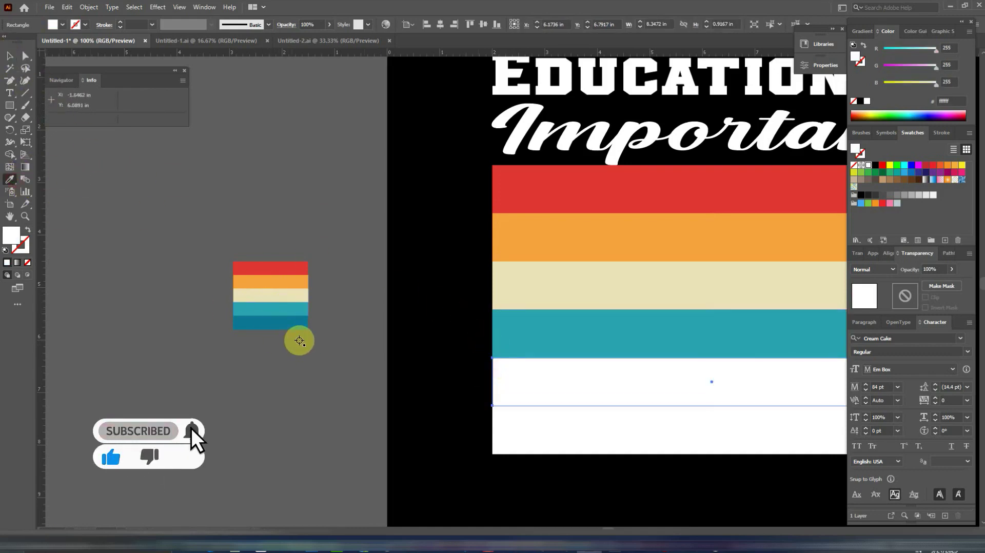
click(288, 323)
- Delete the leftover white sixth stripe below the dark teal-blue one
click(11, 57)
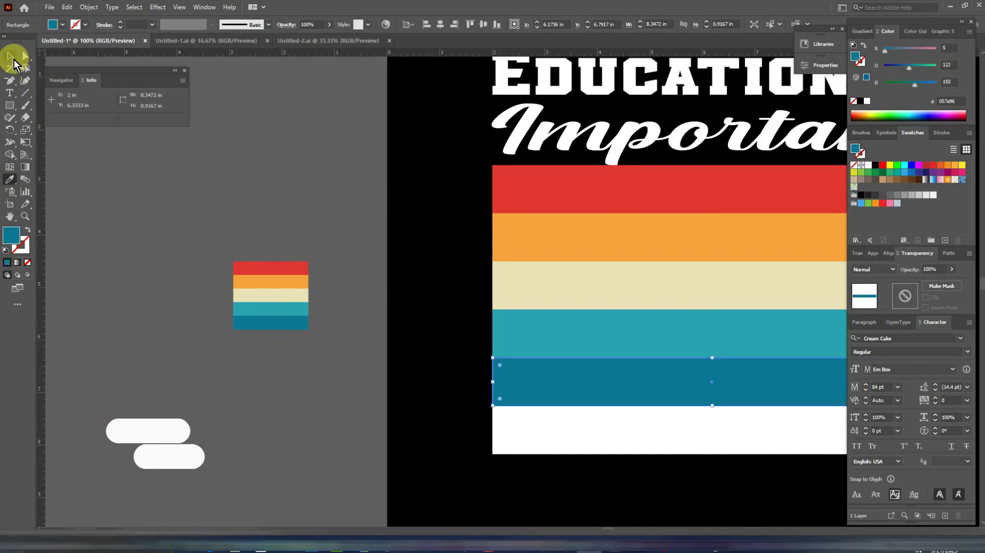
click(531, 426)
key(Delete)
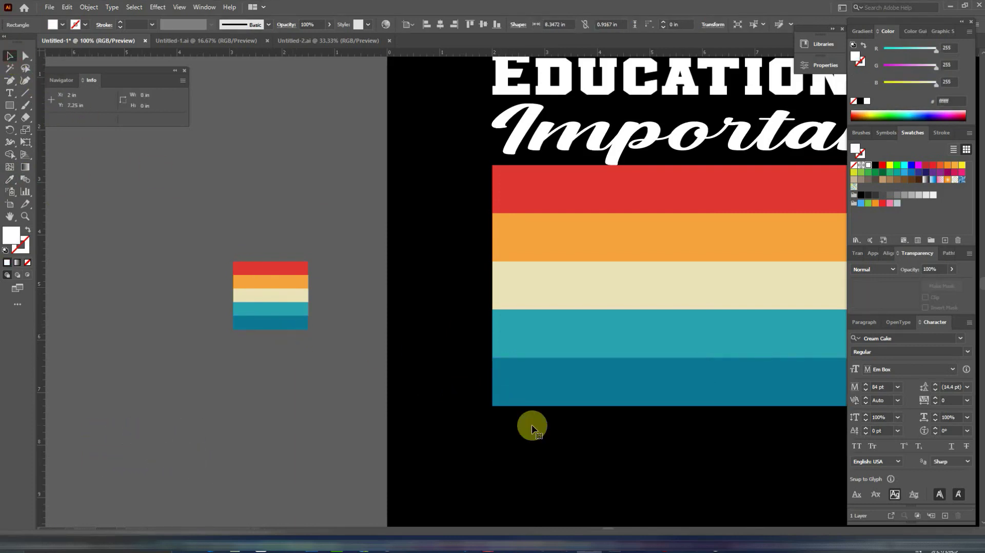
click(532, 428)
- Stretch all five colored stripes together downward so the stack fills the space down to just above BUT
drag(692, 260, 482, 285)
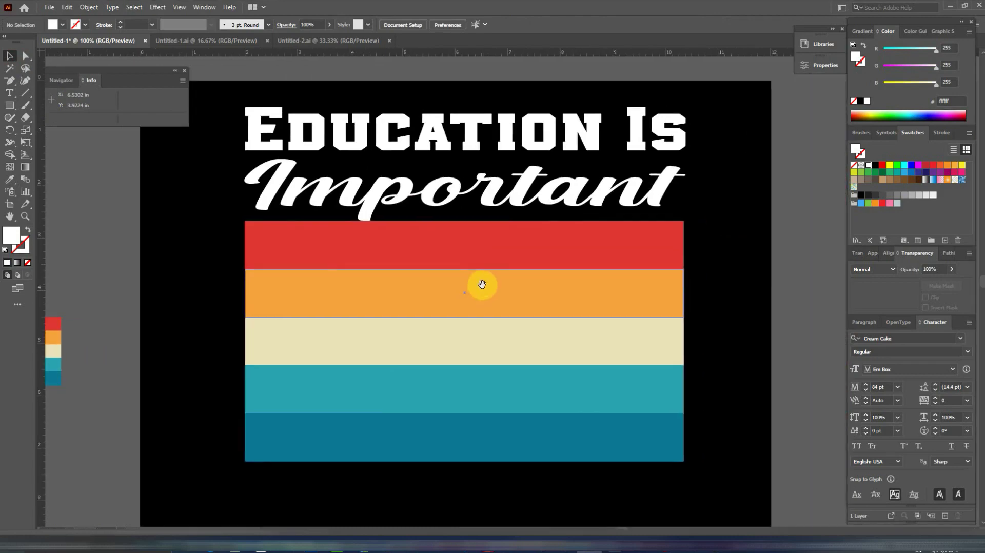
scroll(483, 287, down, 2)
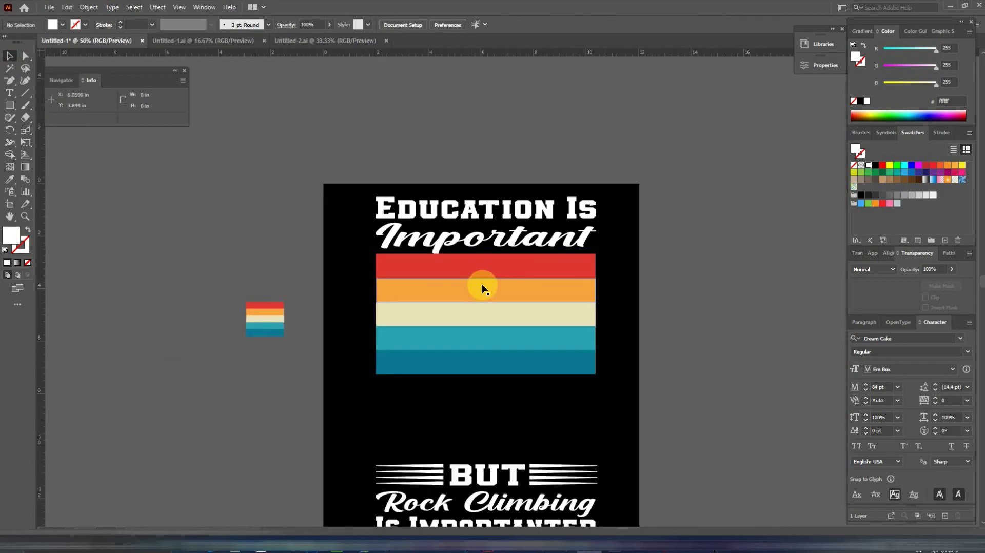
scroll(520, 318, down, 1)
scroll(609, 231, down, 1)
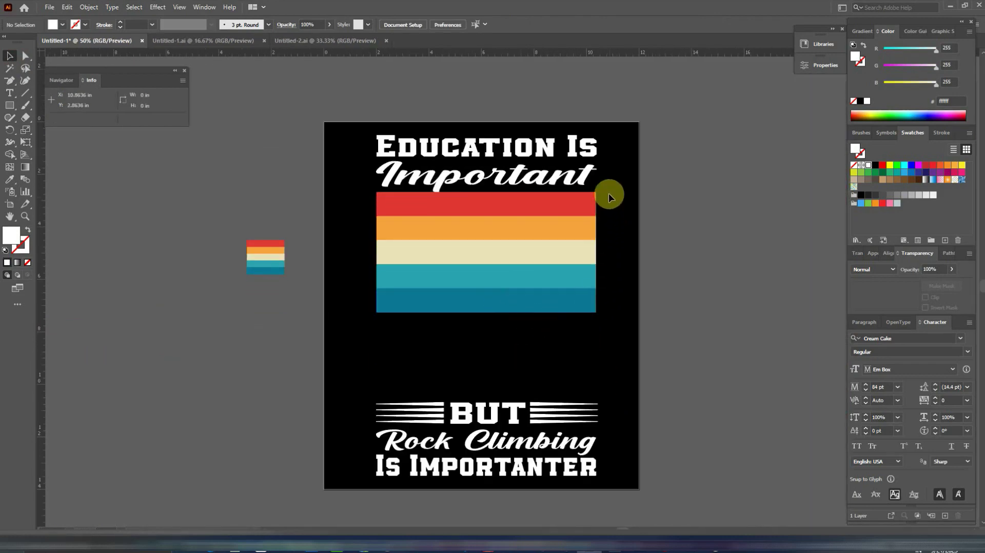
click(576, 307)
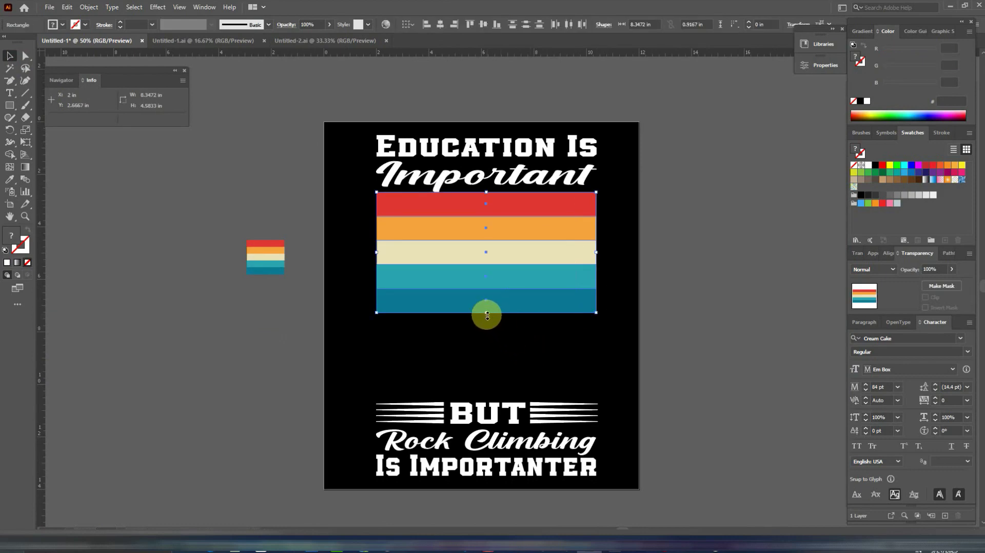
drag(487, 315, 486, 395)
click(699, 331)
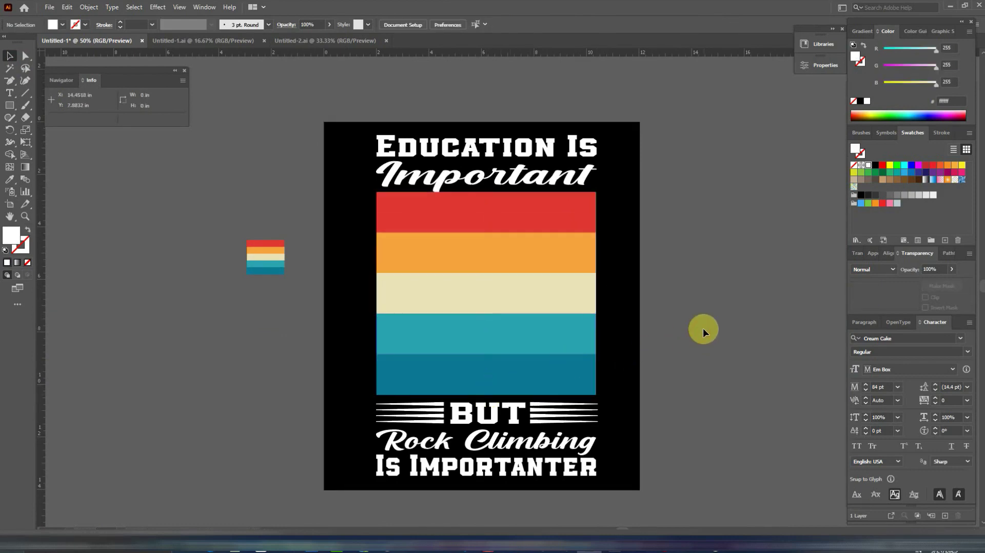
- Place the transparent rock climber silhouette image, trace it with the Sketched Art preset and expand the tracing
drag(700, 329, 516, 389)
drag(506, 341, 506, 340)
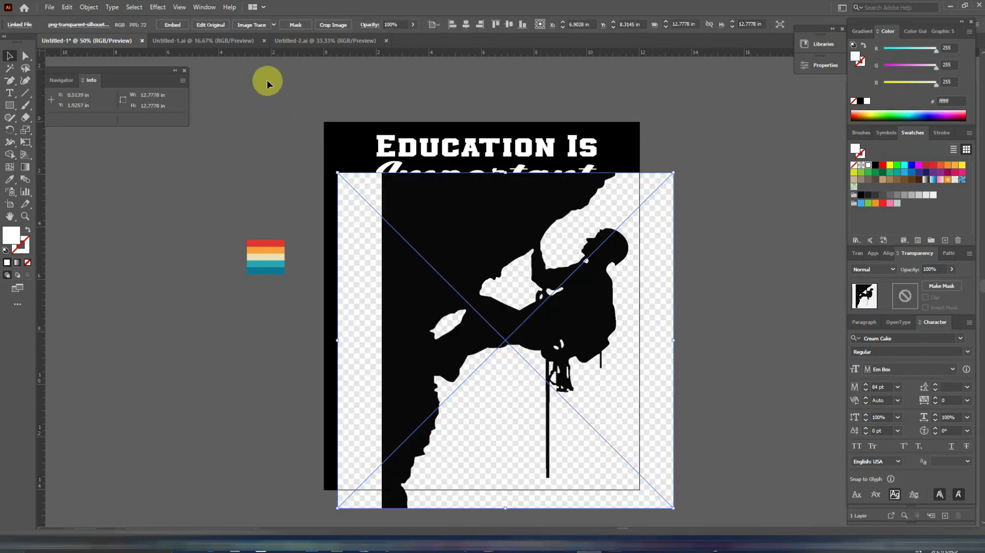
click(273, 25)
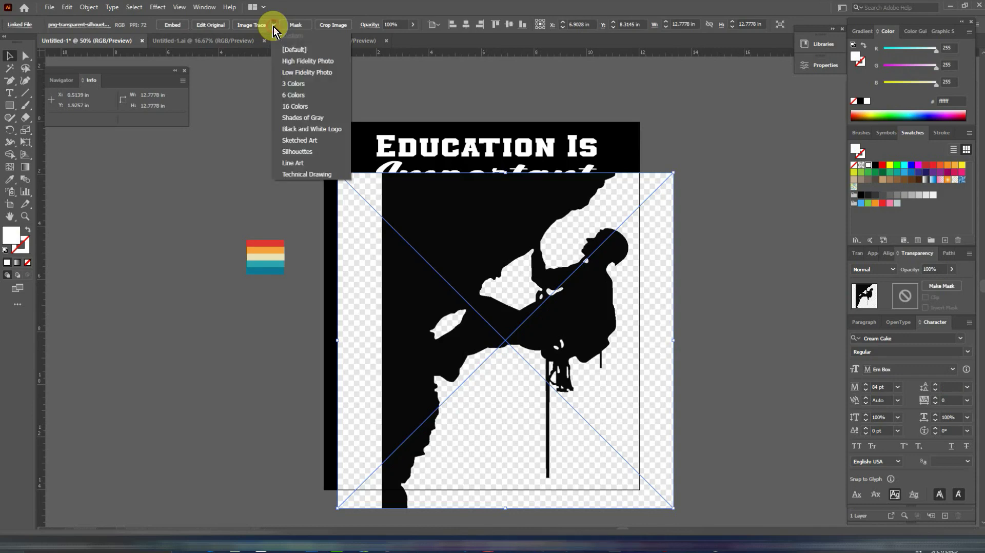
click(297, 140)
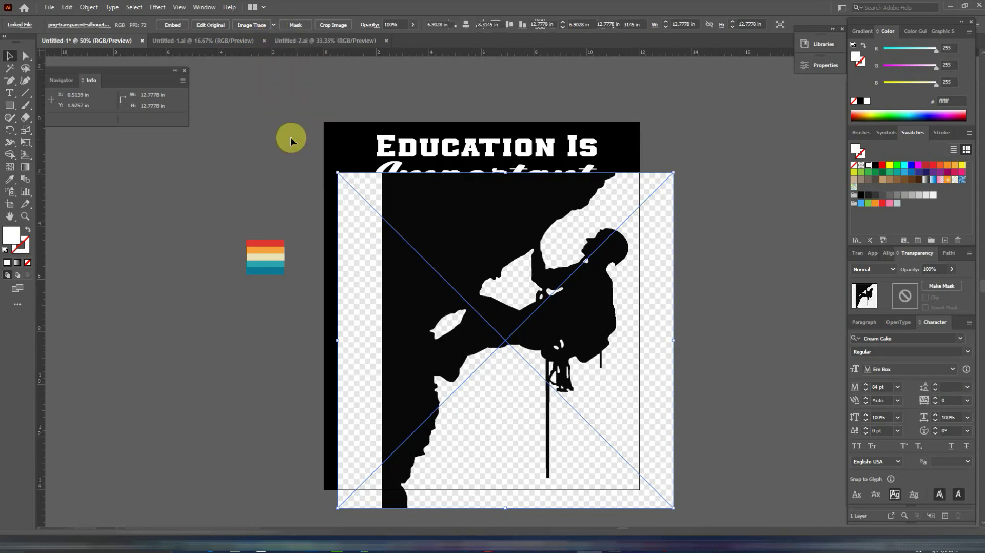
click(260, 25)
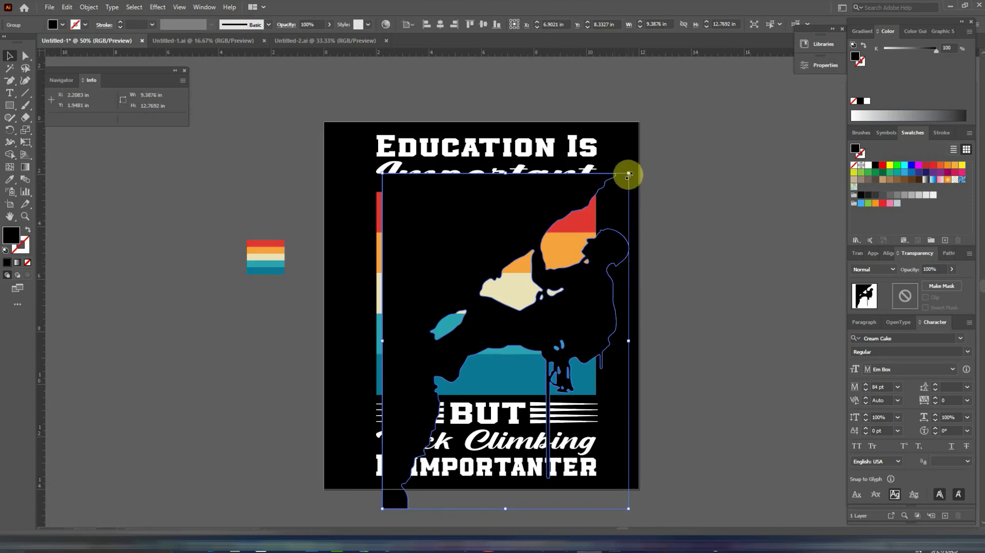
- Resize the climber silhouette to about 4.99 × 7.84 in and fit it over the left side of the stripes at their full height
drag(628, 175, 554, 275)
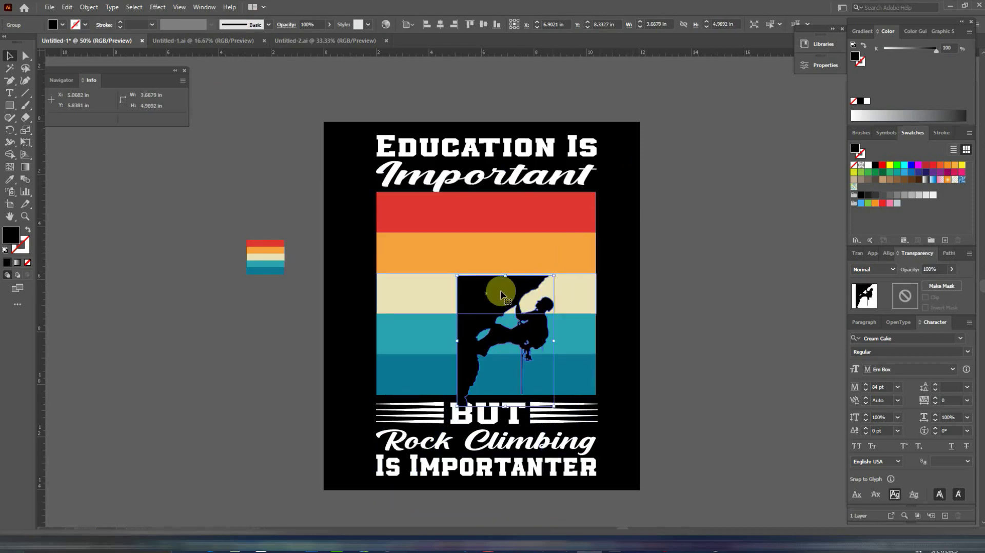
drag(501, 295, 419, 206)
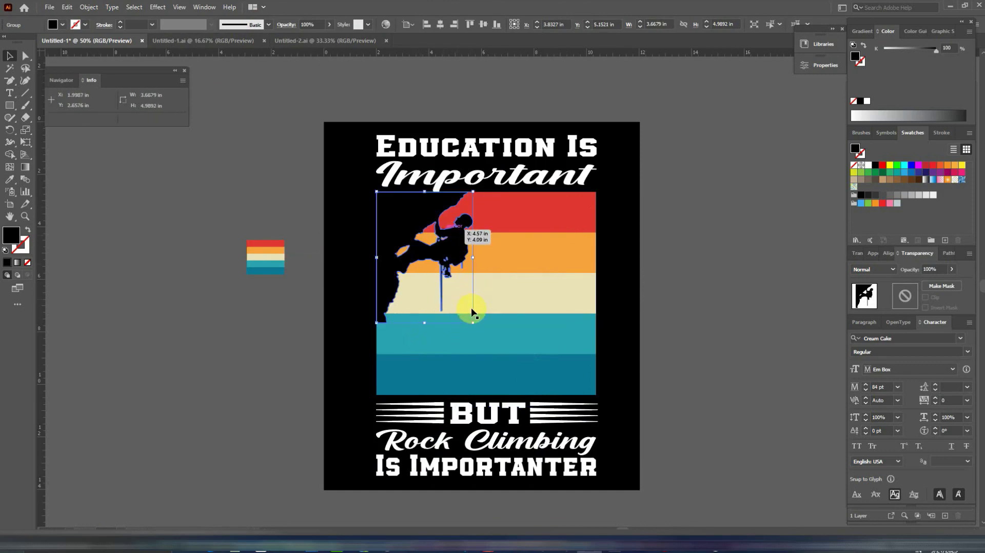
drag(472, 322, 508, 396)
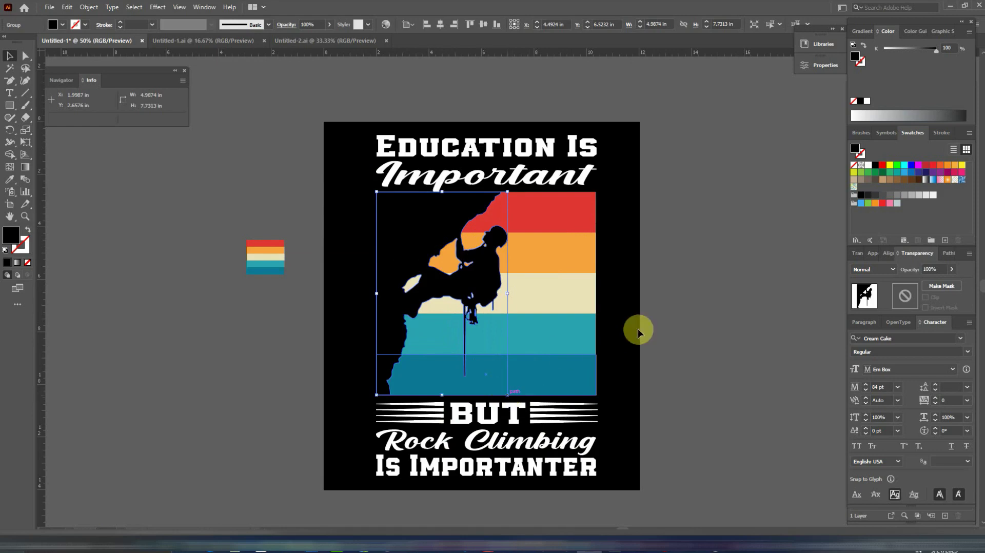
click(703, 304)
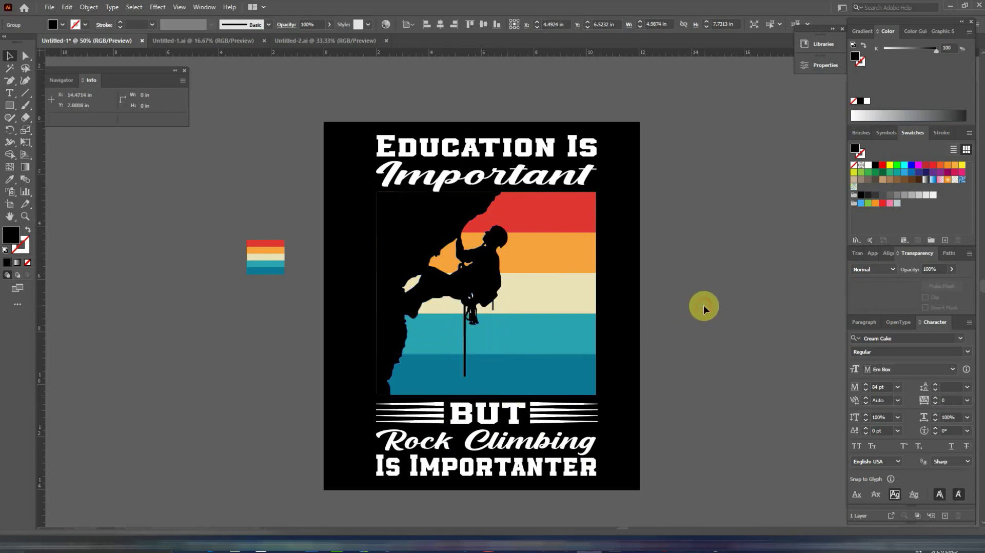
click(423, 237)
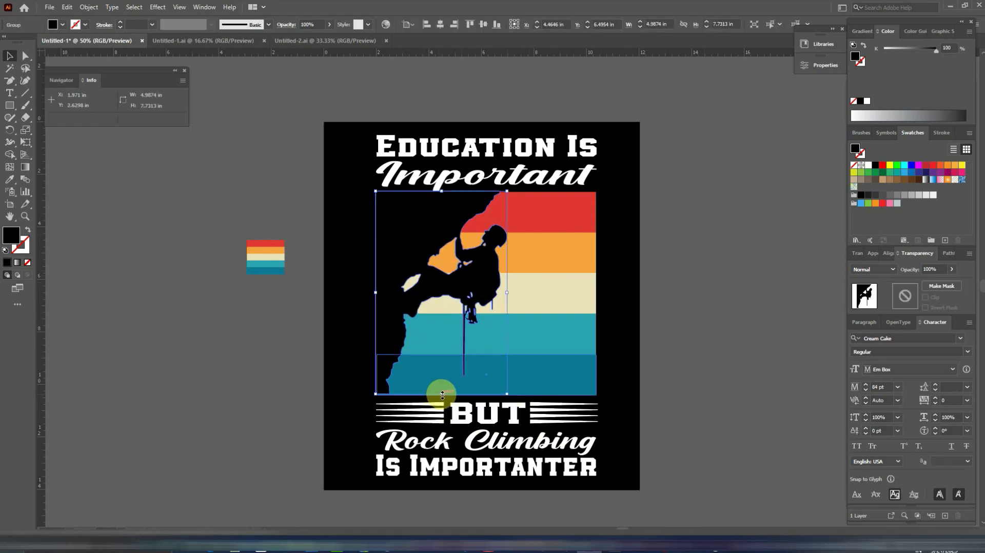
drag(442, 395, 442, 397)
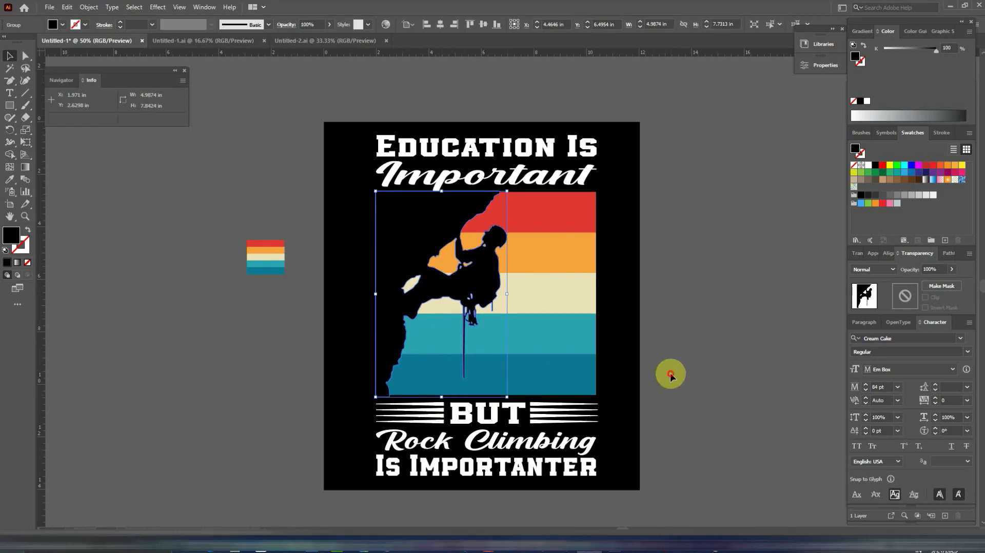
click(670, 375)
- Move the climber silhouette off the stripes into the empty area left of the artboard
click(397, 244)
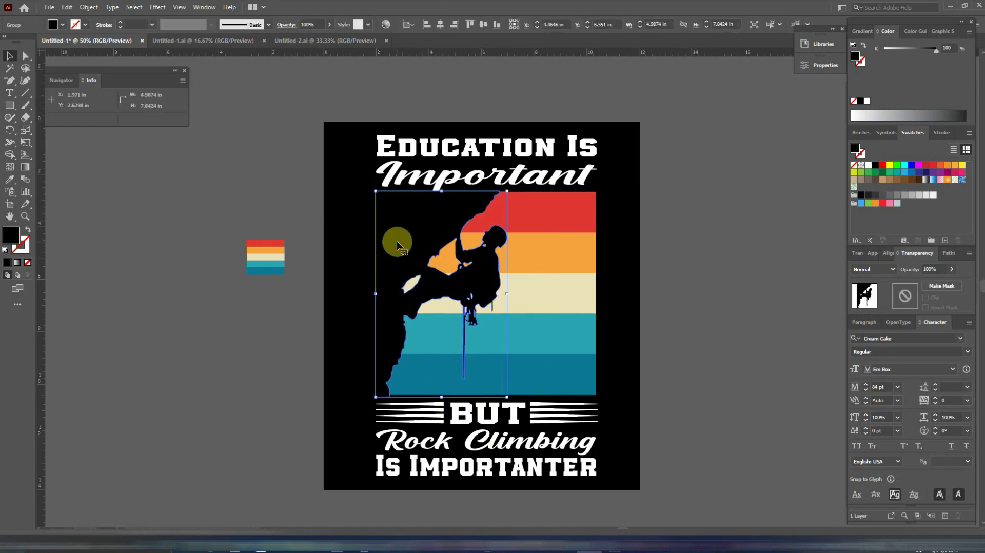
drag(383, 241, 126, 240)
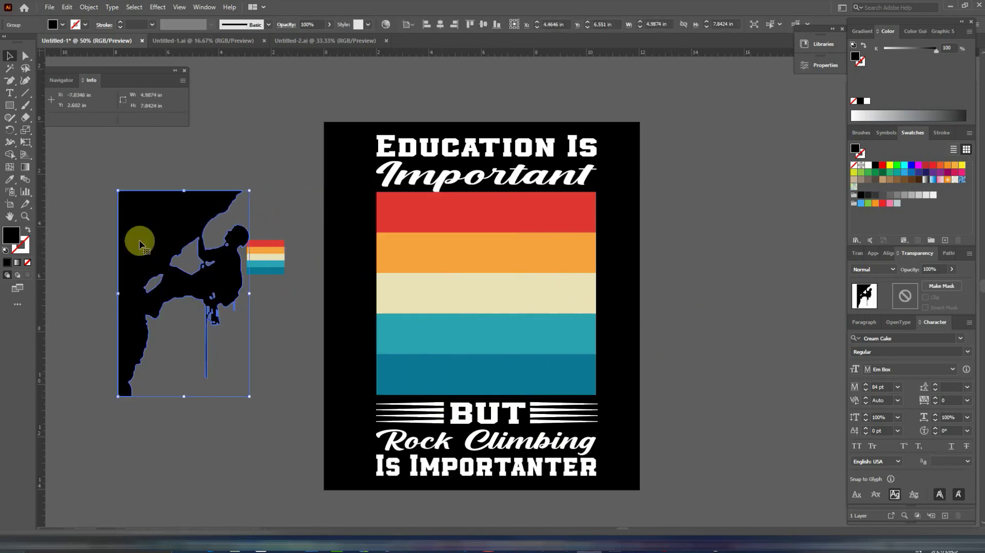
- Bring the grunge texture from the EPS file onto the stripes and rotate it 90° into an upright position
drag(630, 209, 552, 372)
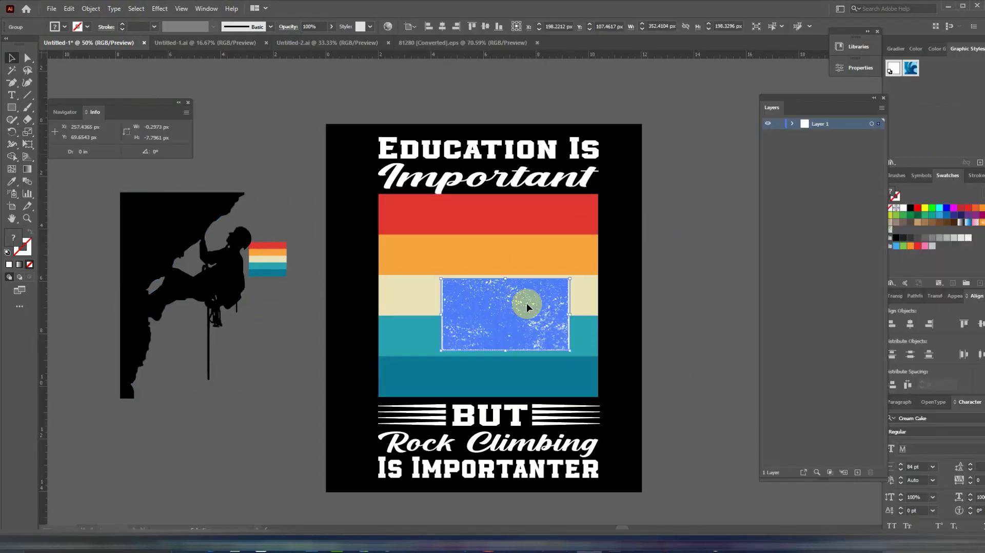
click(578, 263)
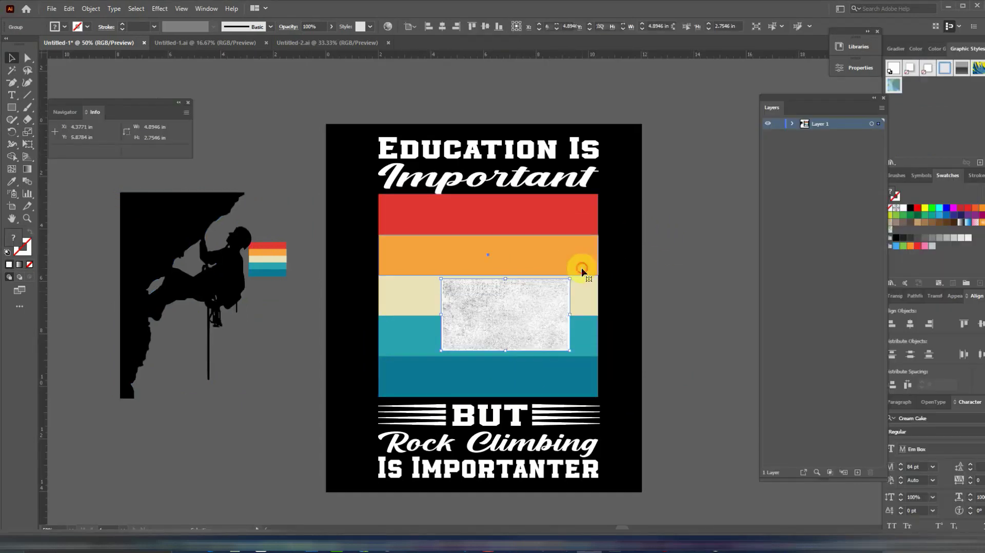
click(567, 299)
drag(575, 277, 446, 249)
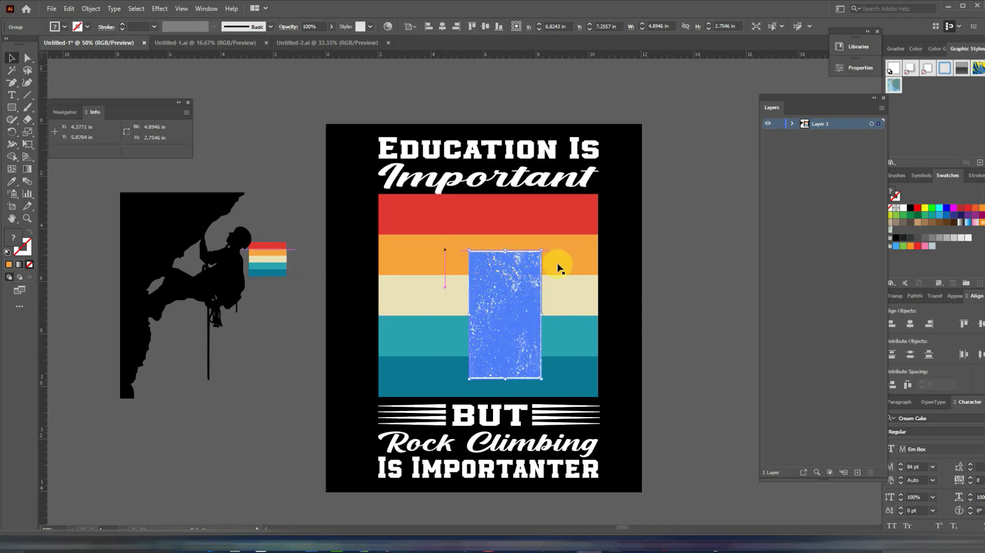
- Enlarge the grunge texture to about 8.89 × 8.22 in so it covers all five stripes
drag(540, 253, 605, 190)
drag(467, 377, 373, 406)
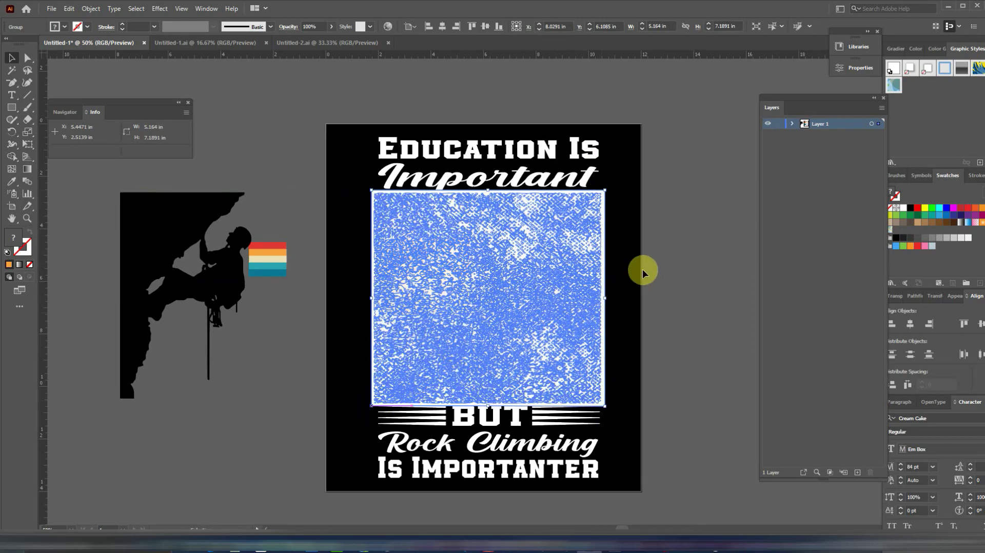
click(626, 265)
- Make an opacity mask from the grunge texture over the stripes and the "Important" line
drag(629, 198, 606, 381)
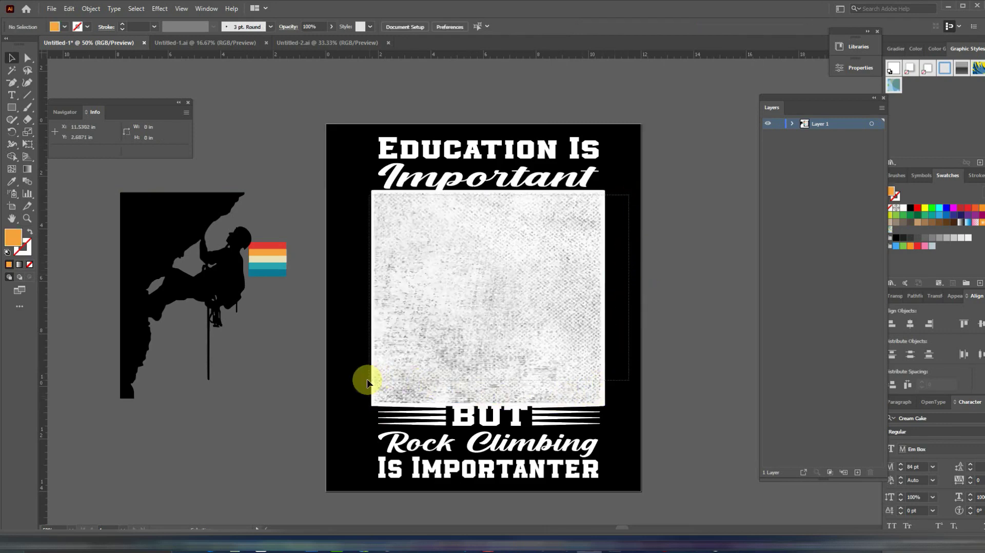
drag(368, 382, 365, 382)
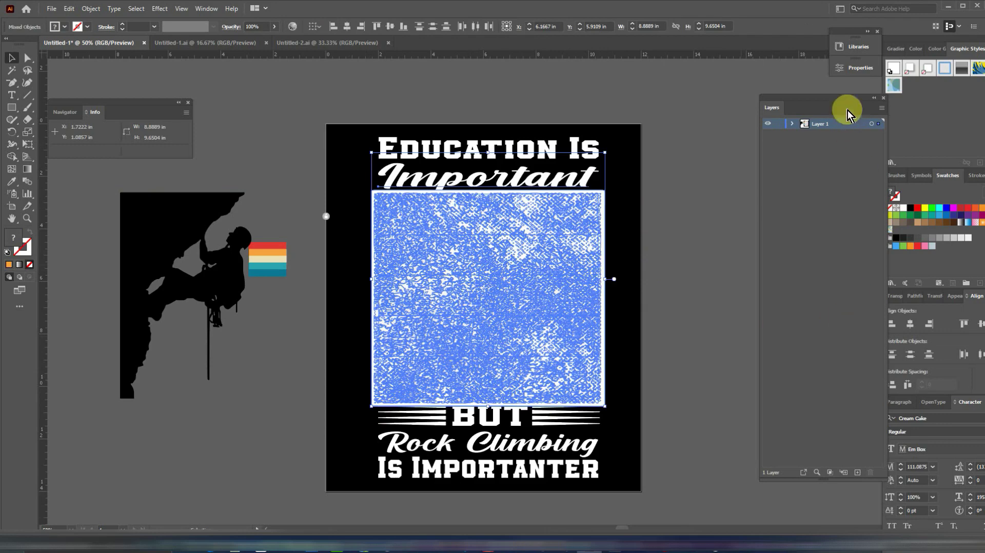
drag(798, 103, 757, 102)
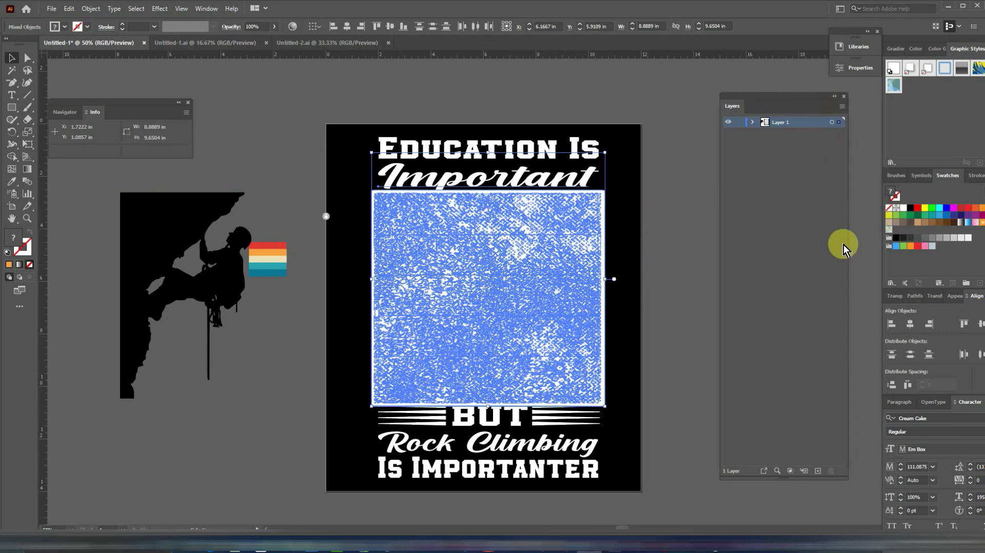
click(893, 296)
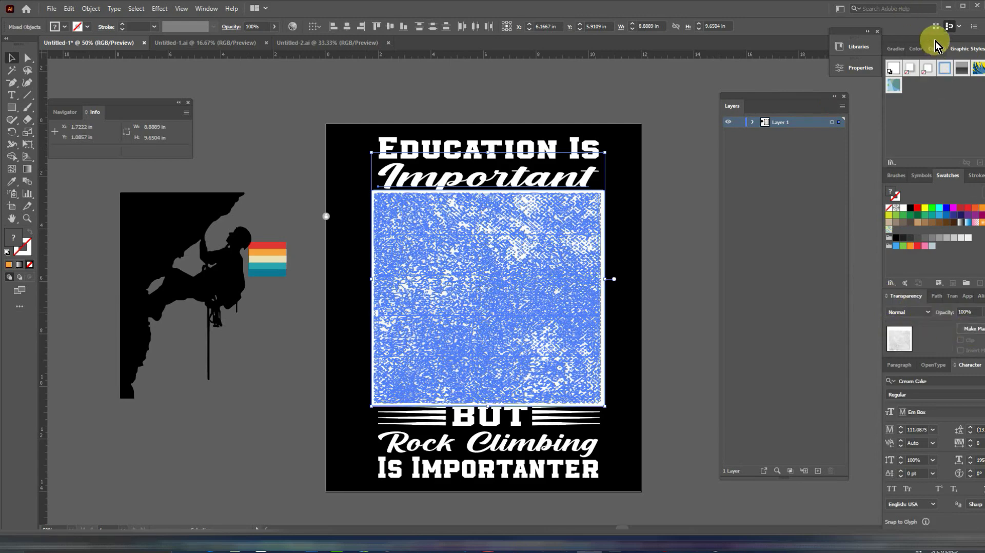
drag(923, 39, 903, 39)
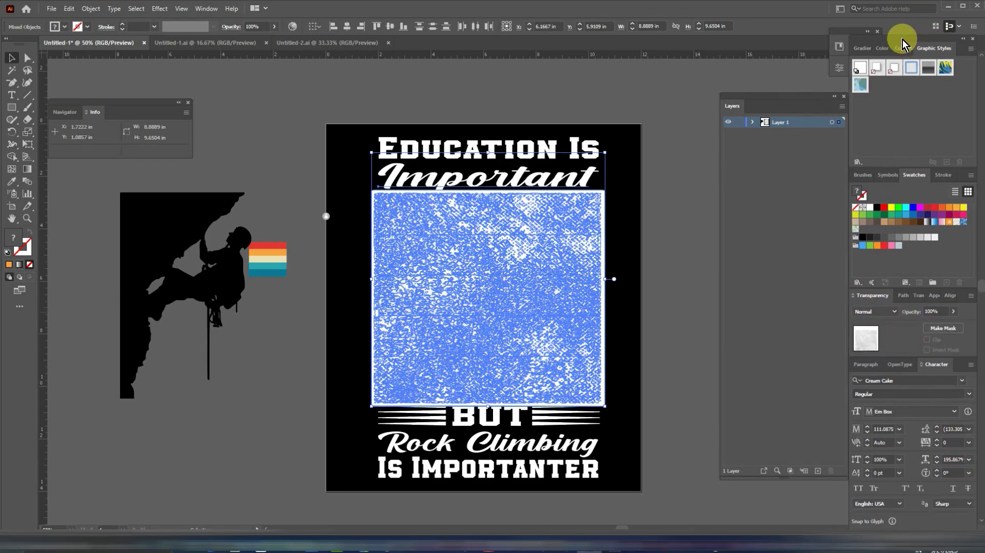
click(942, 328)
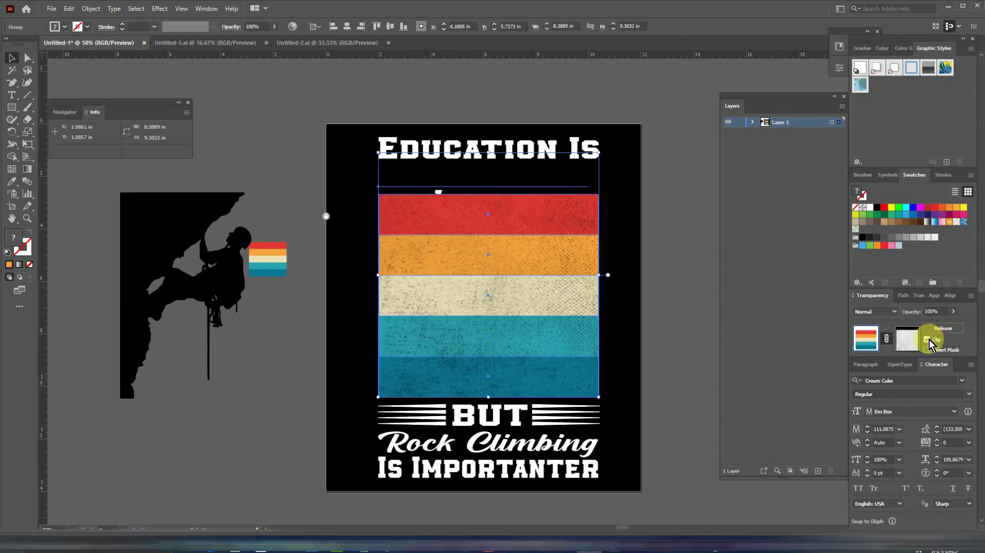
- Turn off Clip for the opacity mask and return from the mask to editing the artwork
click(927, 340)
click(907, 339)
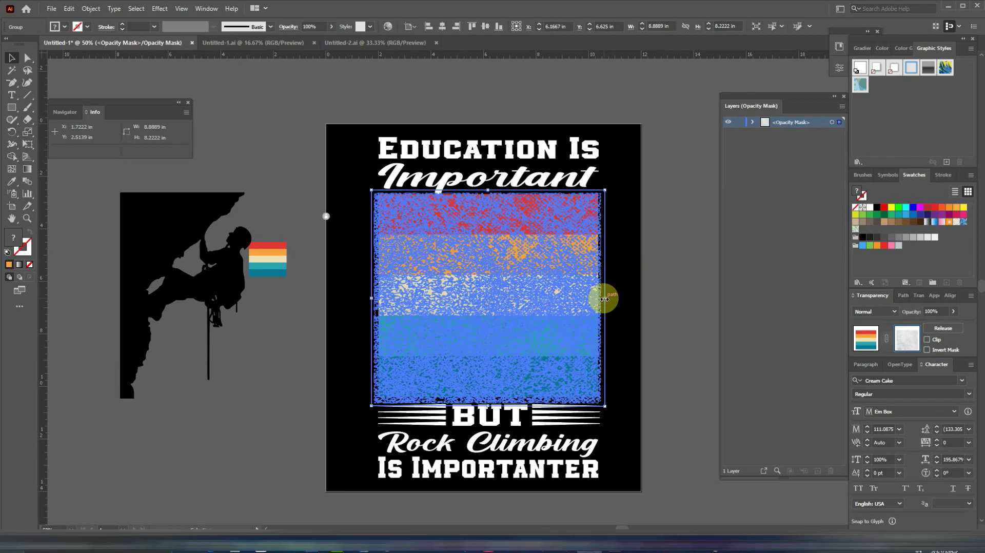
click(866, 338)
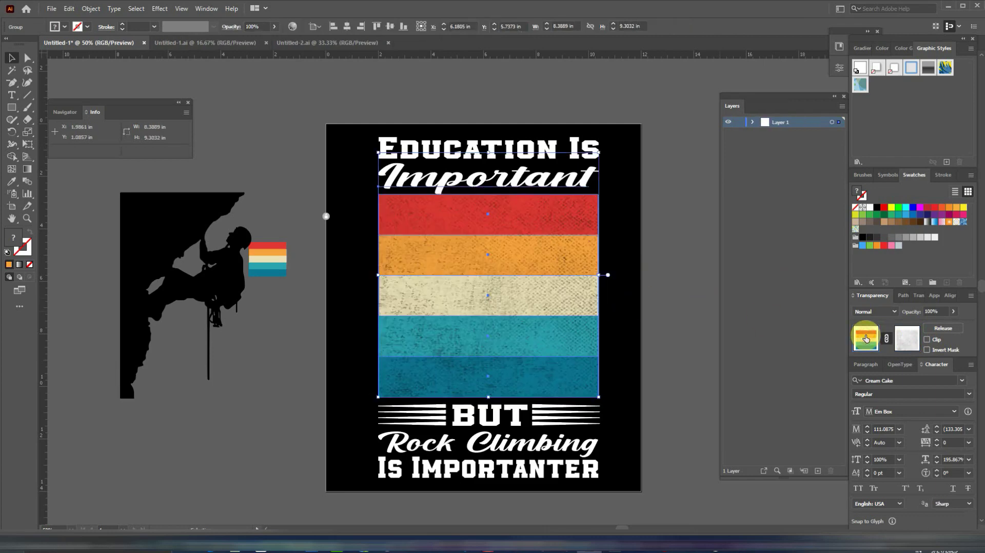
click(656, 294)
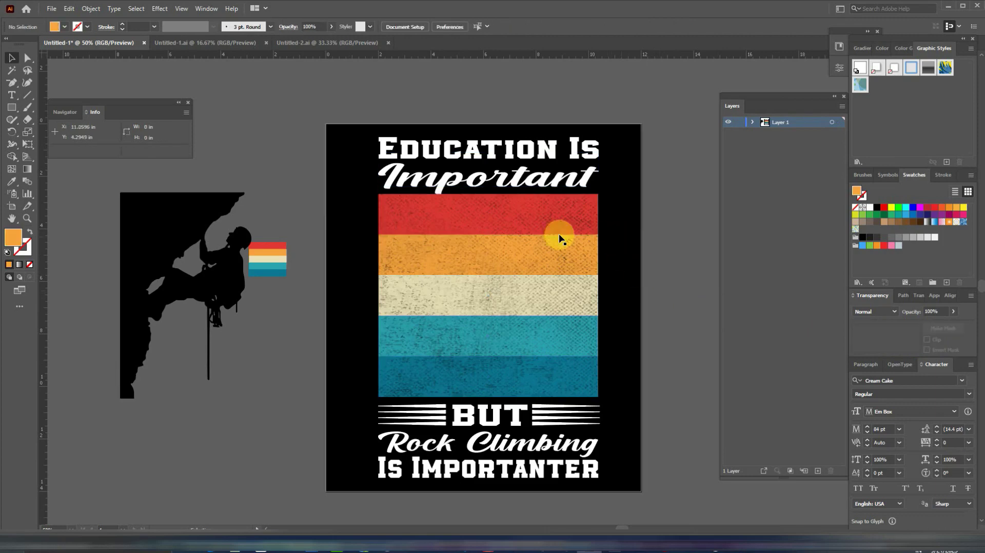
- Move the climber silhouette back onto the left side of the textured stripes and nudge it left to align with their edge
drag(136, 234, 395, 236)
key(Left)
key(Left)
key(Left)
key(Left)
key(Left)
key(Left)
key(Left)
key(Left)
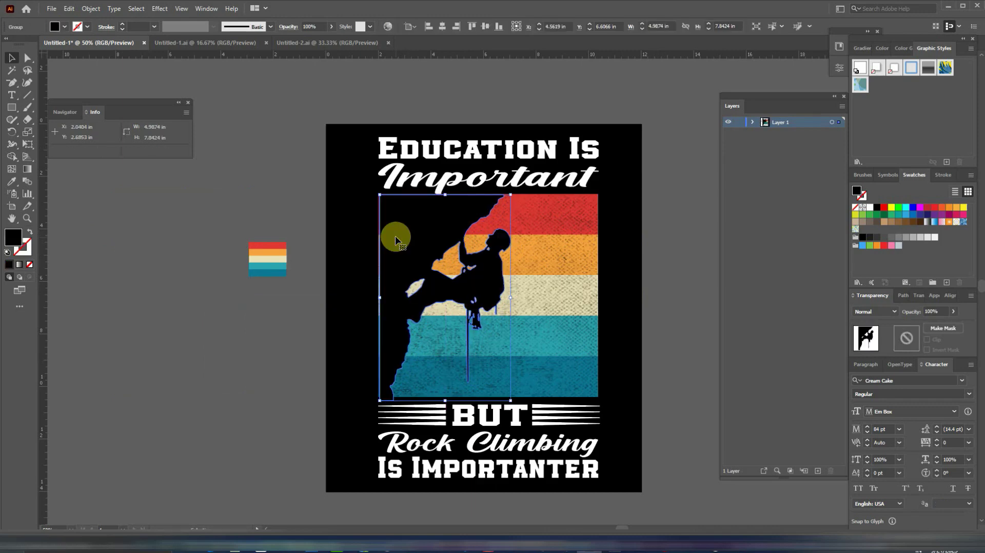
click(670, 230)
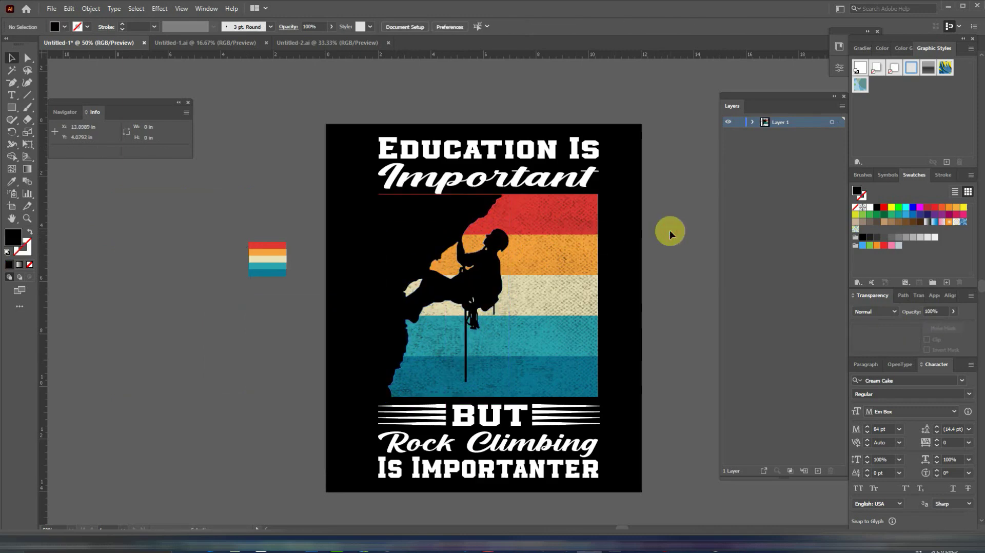
- Nudge the climber silhouette slightly upward to cover the thin red line along the stripes' upper edge
click(402, 235)
key(Up)
key(Up)
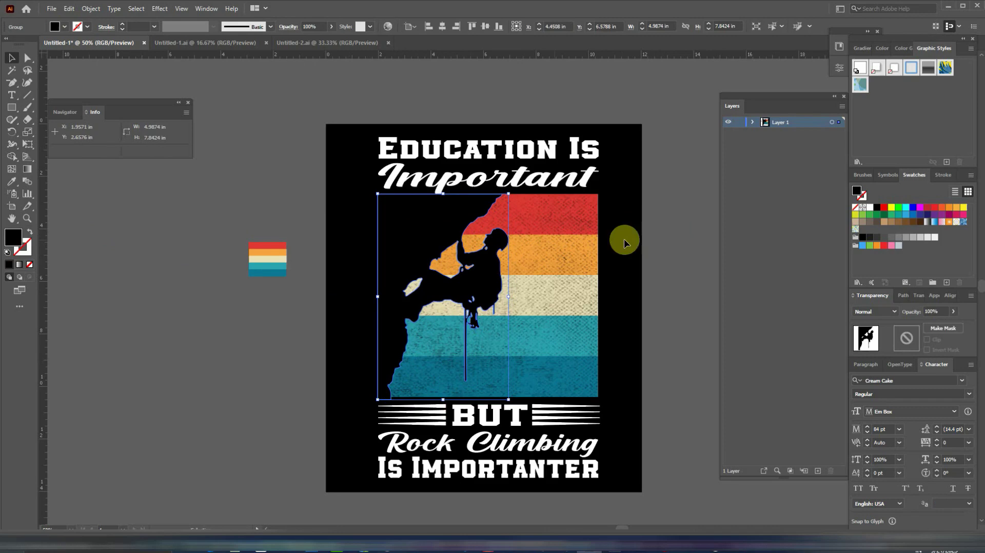
click(663, 239)
- Place the pine treeline image left of the artboard, trace and expand it, and enlarge it to about 3.82 × 5.09 in
drag(663, 239, 164, 367)
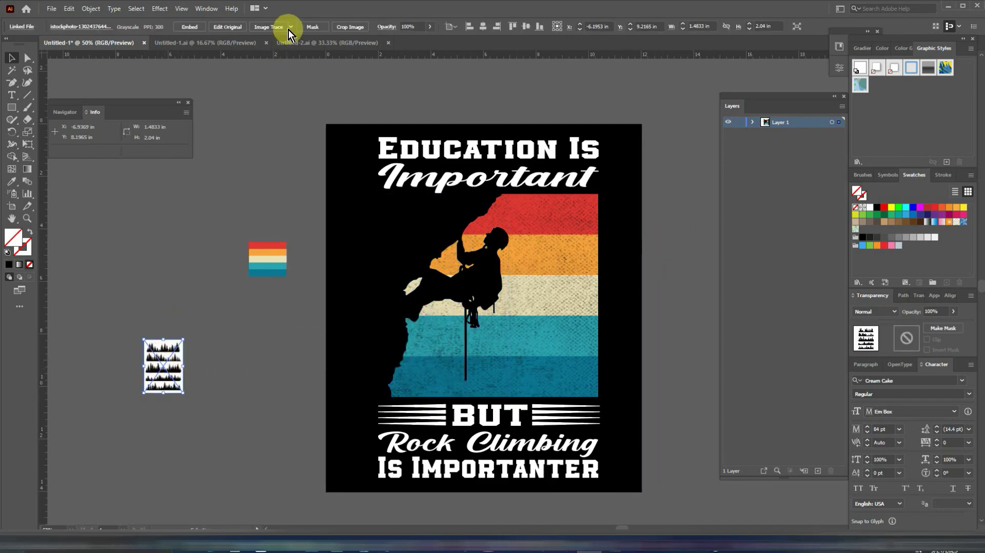
click(291, 27)
click(304, 139)
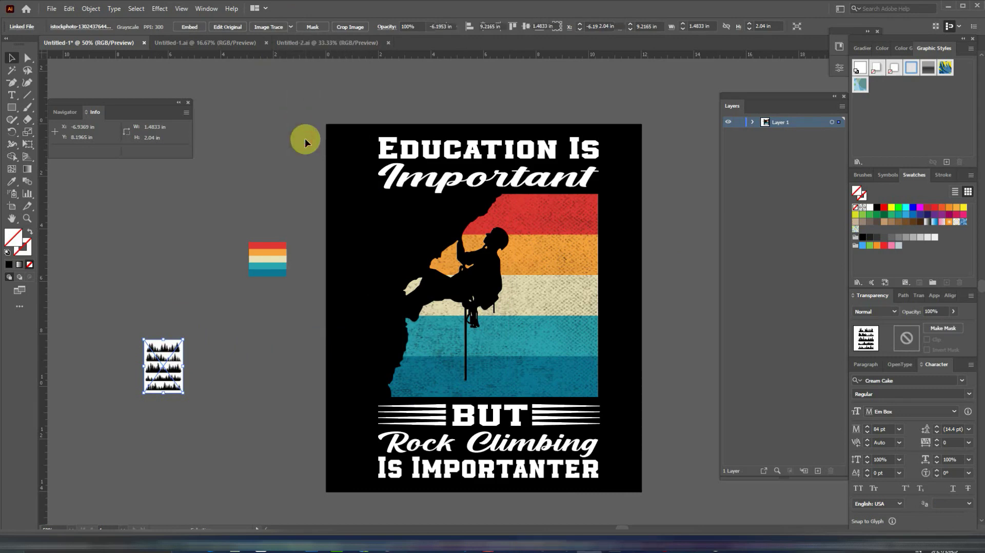
click(258, 24)
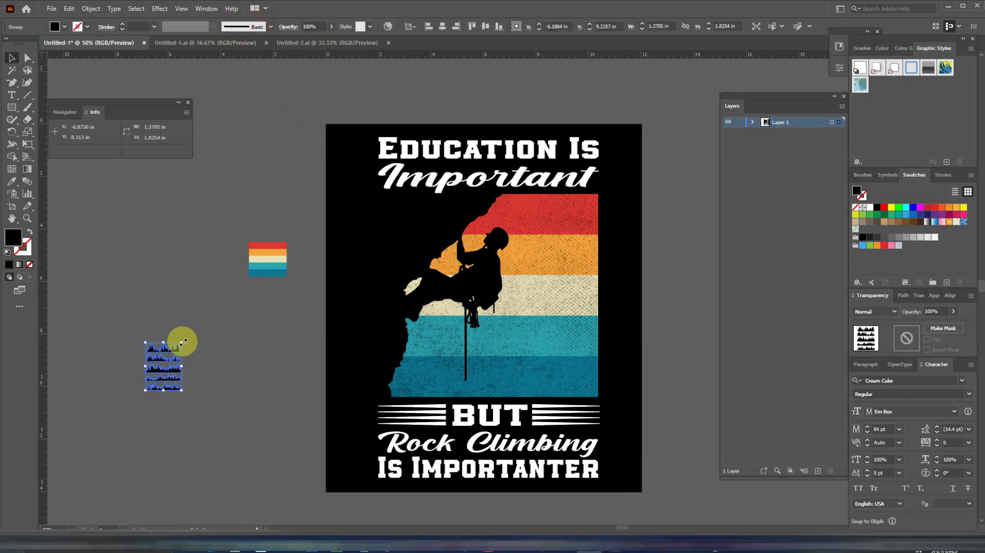
drag(183, 342, 220, 299)
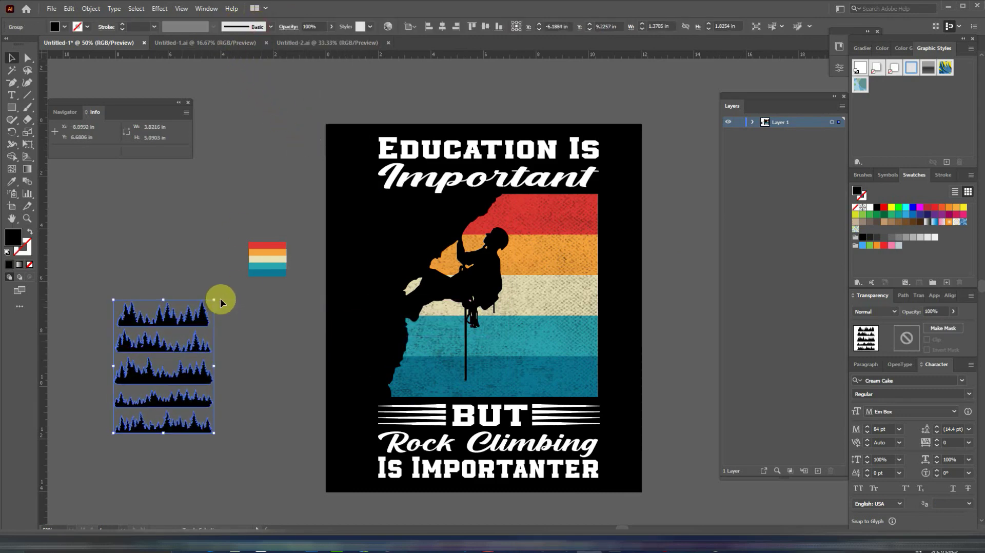
- Isolate the lowest treeline row with a clipping mask made from a rectangle of about 3.82 × 0.94 in
click(12, 107)
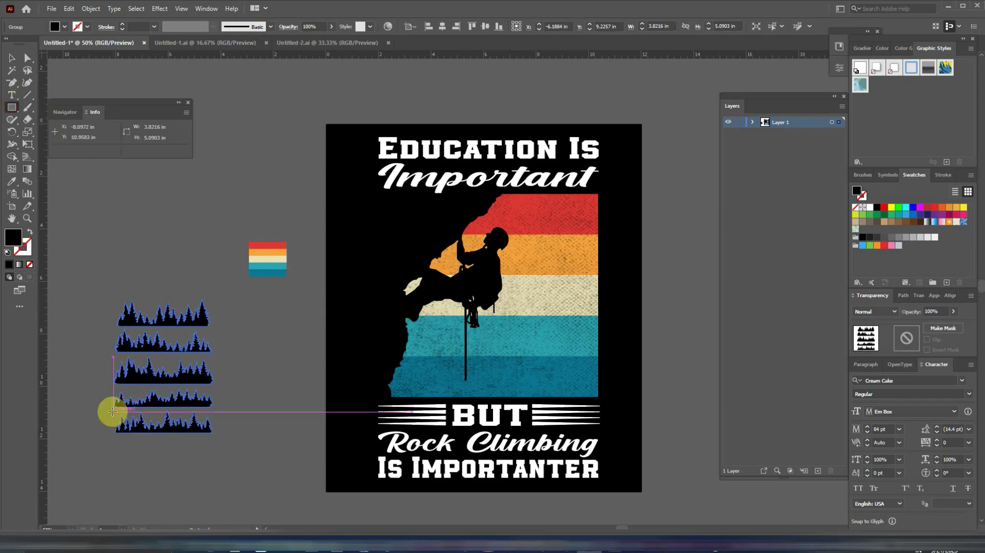
drag(114, 412, 215, 437)
click(12, 59)
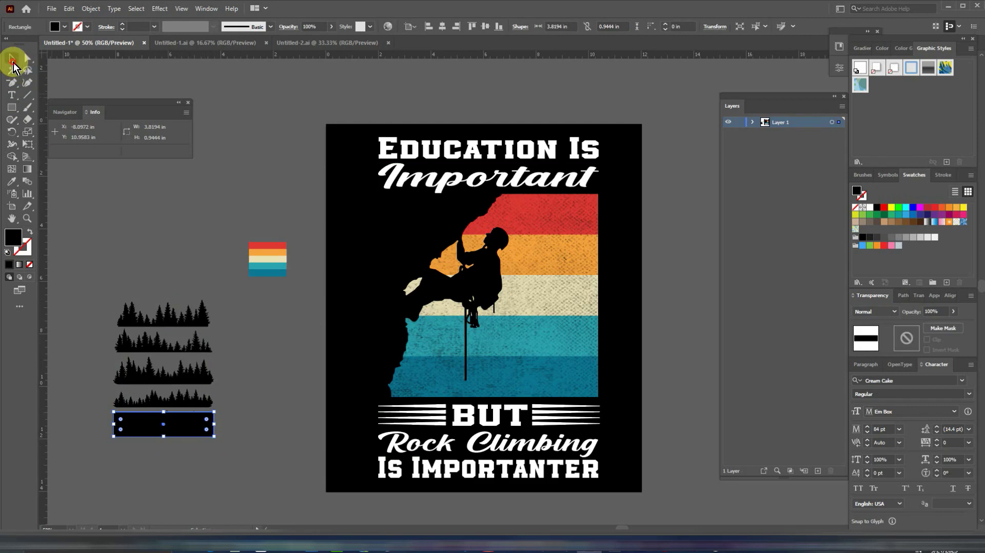
drag(136, 450, 171, 399)
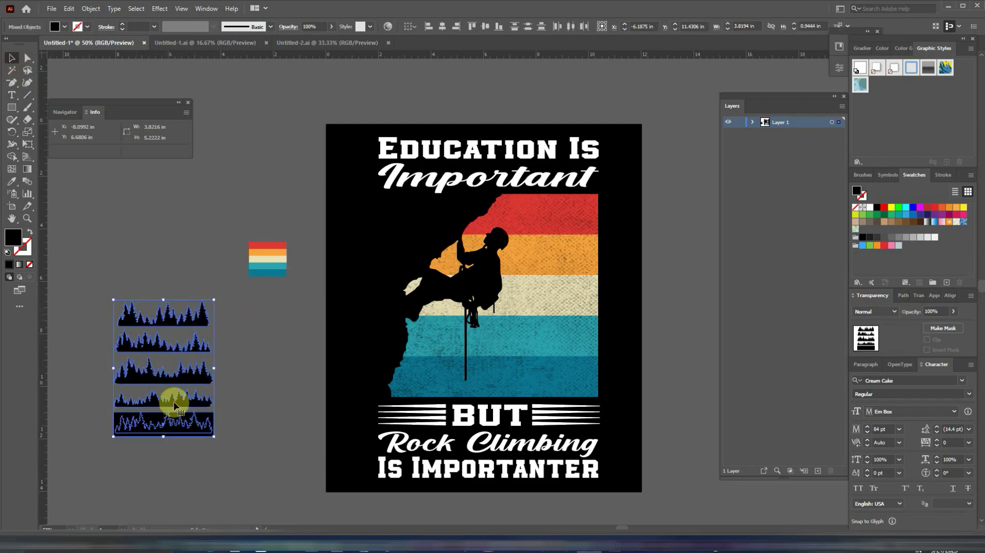
right_click(177, 392)
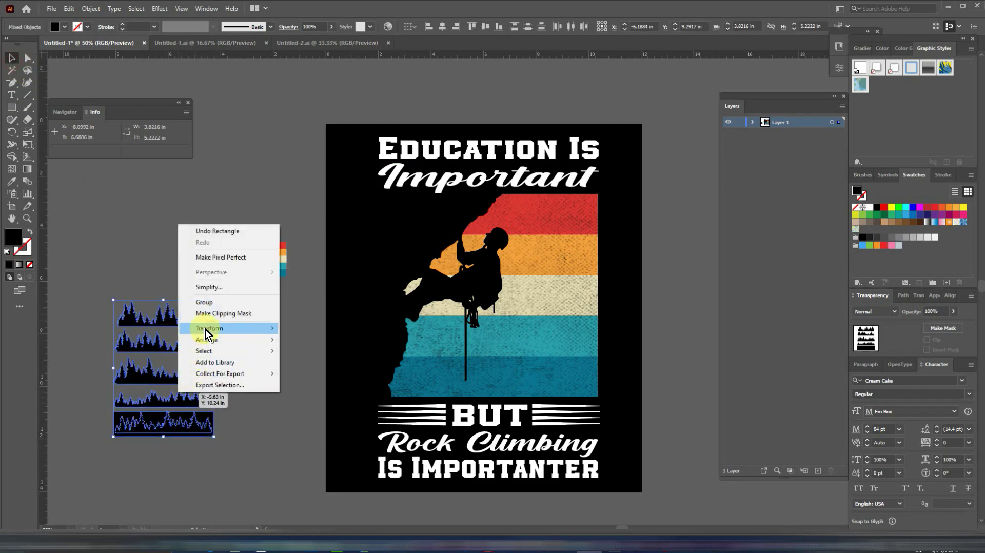
click(210, 313)
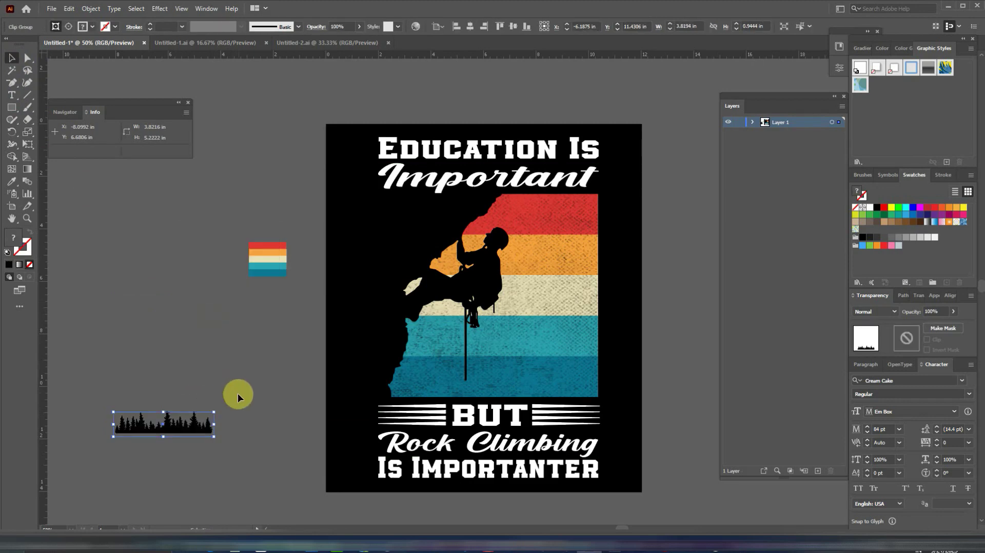
click(220, 427)
- Move the clipped treeline onto the bottom of the stripes and stretch it across their width to about 8.31 × 1.46 in
drag(191, 428, 575, 390)
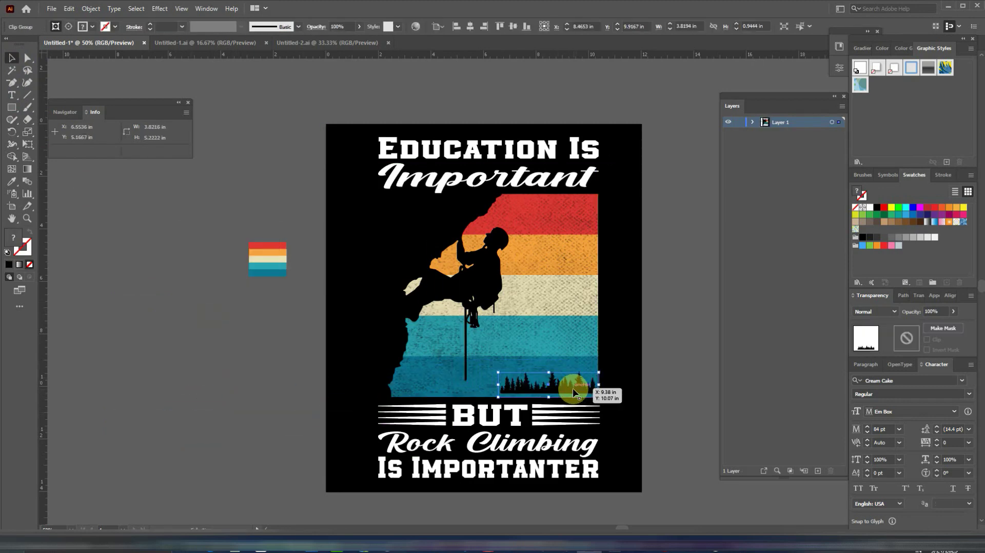
drag(499, 398, 385, 399)
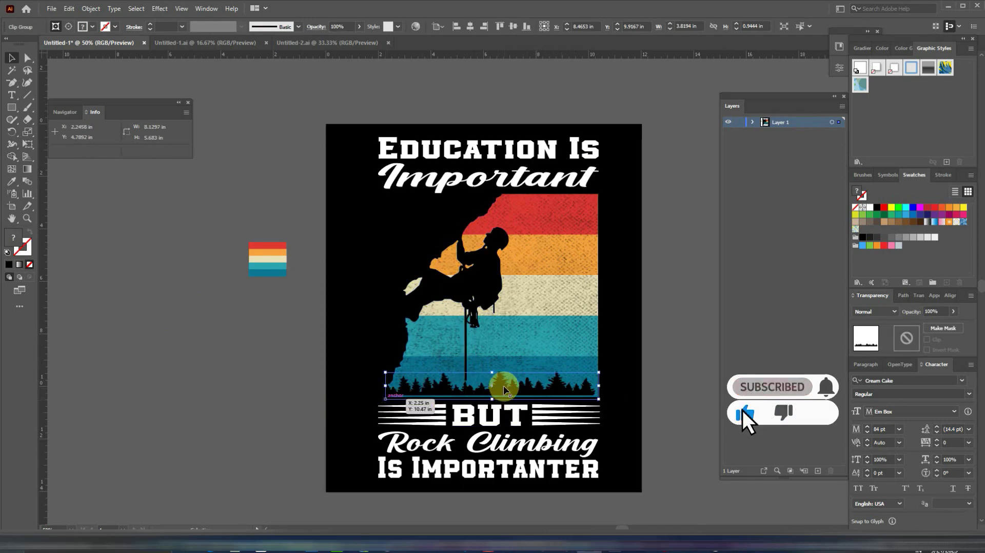
drag(492, 371, 468, 382)
drag(599, 385, 603, 383)
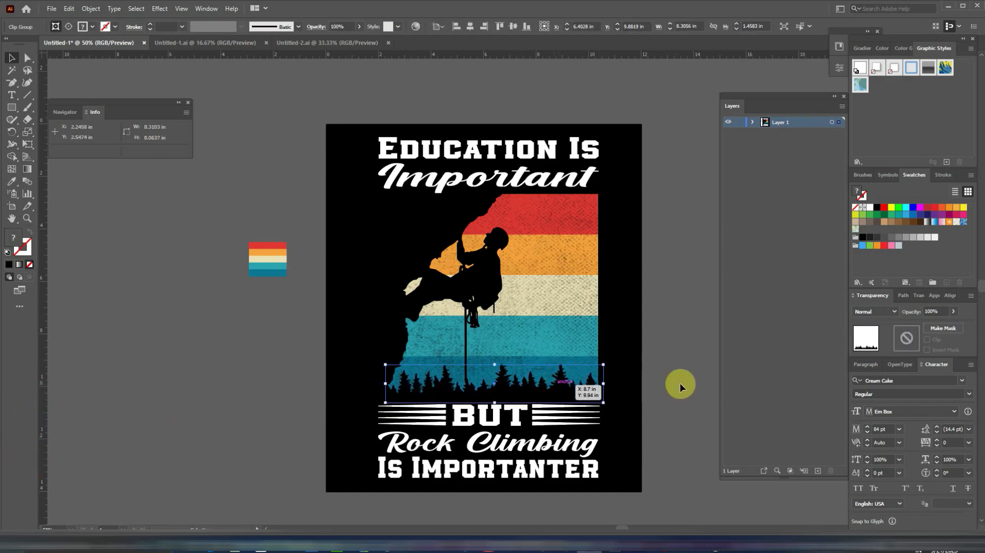
click(666, 376)
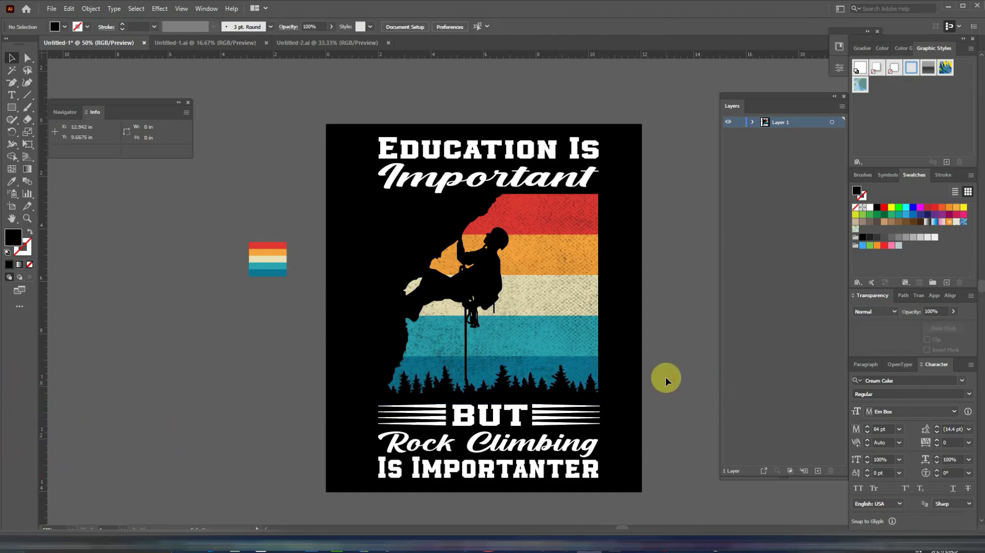